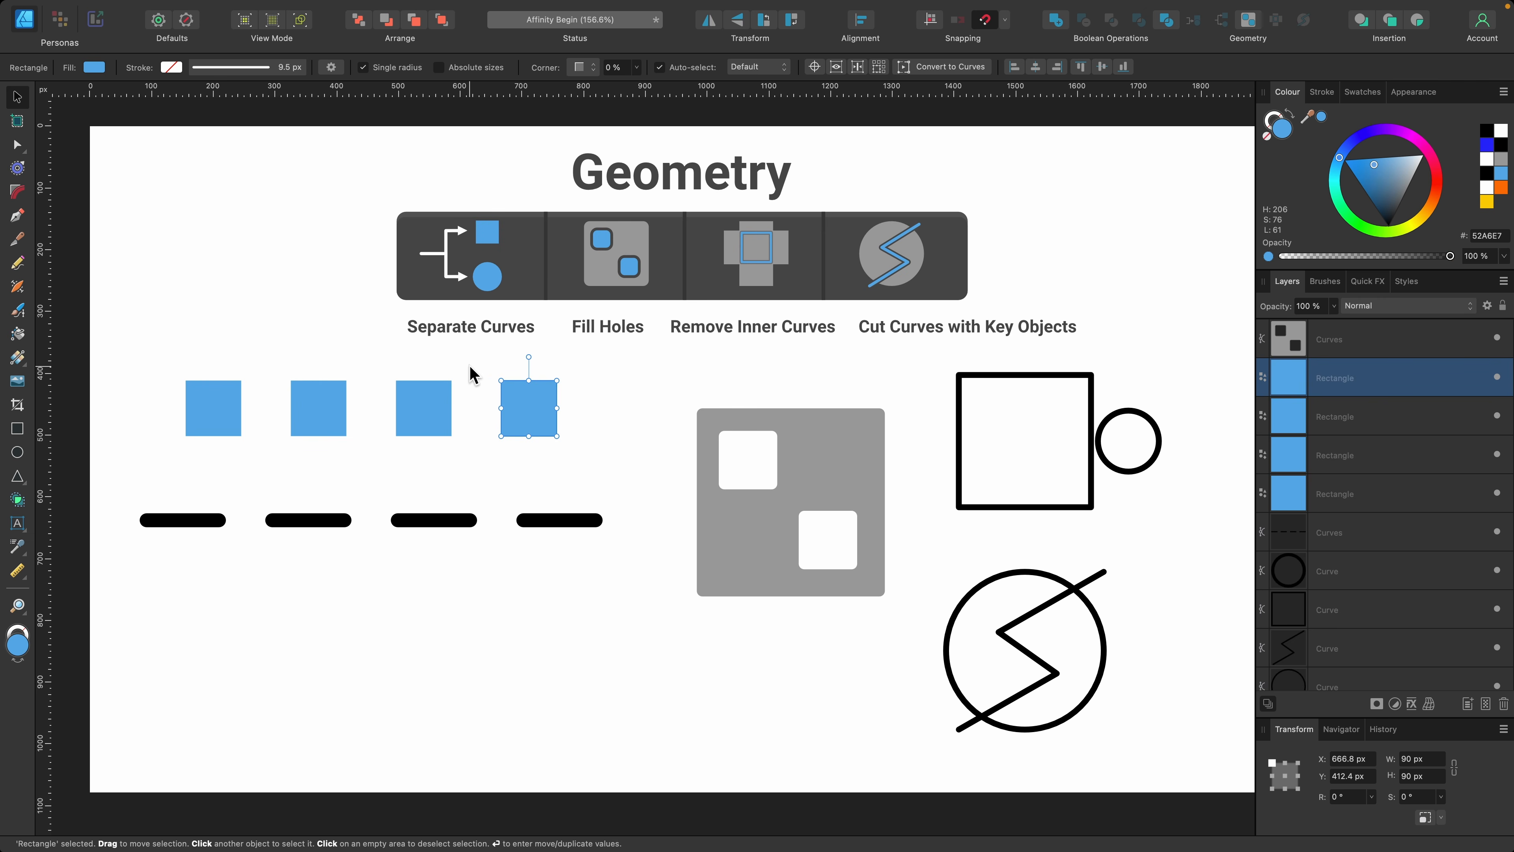
Step: Merge the four blue squares into a single curves object and shift it slightly right, to about X 197 px, Y 416 px
shift+click(423, 394)
shift+click(345, 397)
shift+click(224, 396)
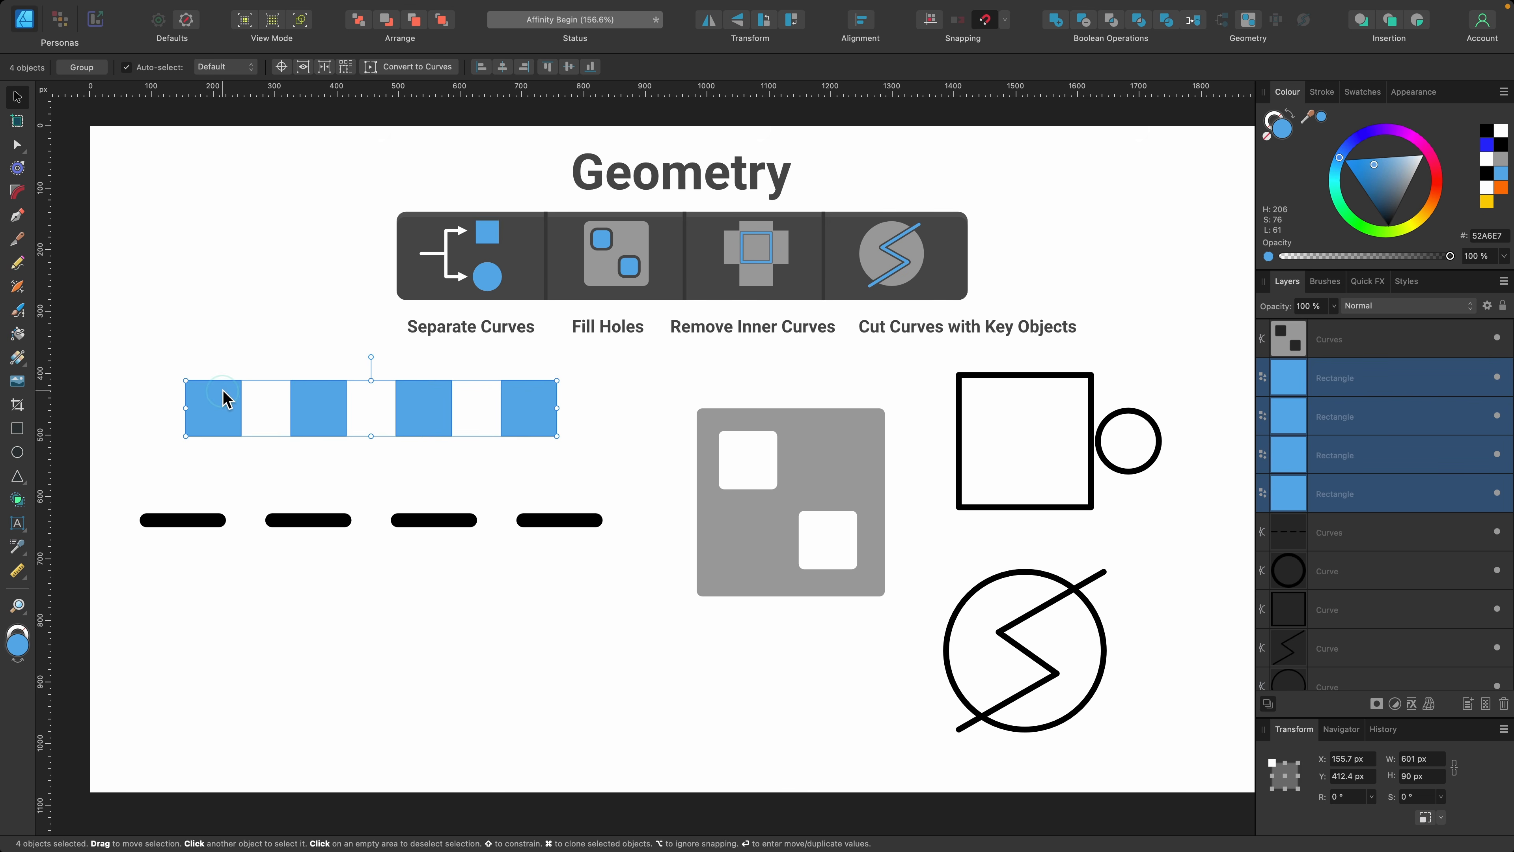
scroll(318, 412, up, 5)
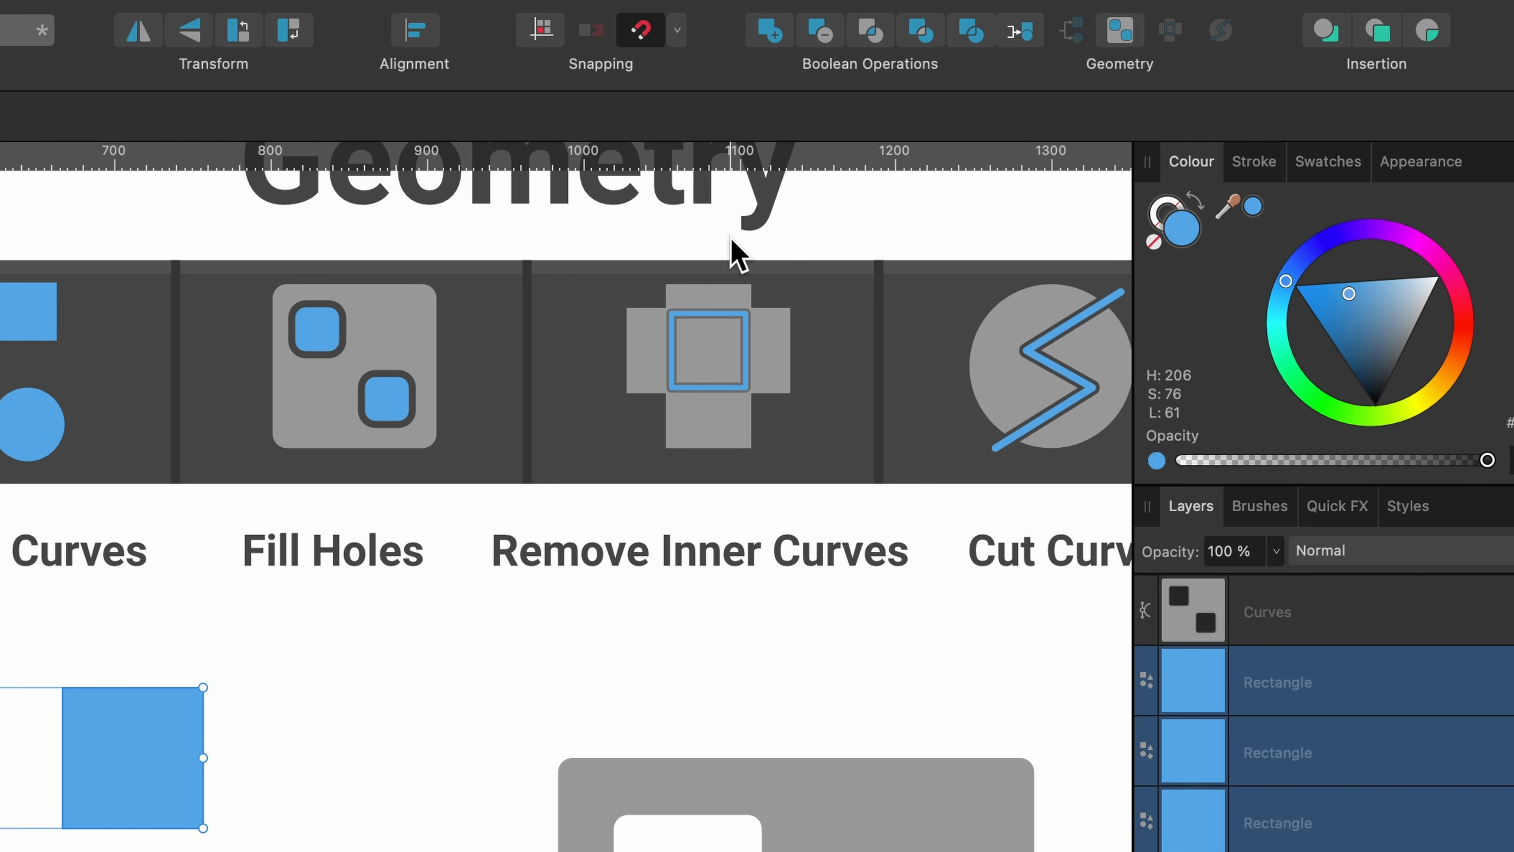
click(1016, 35)
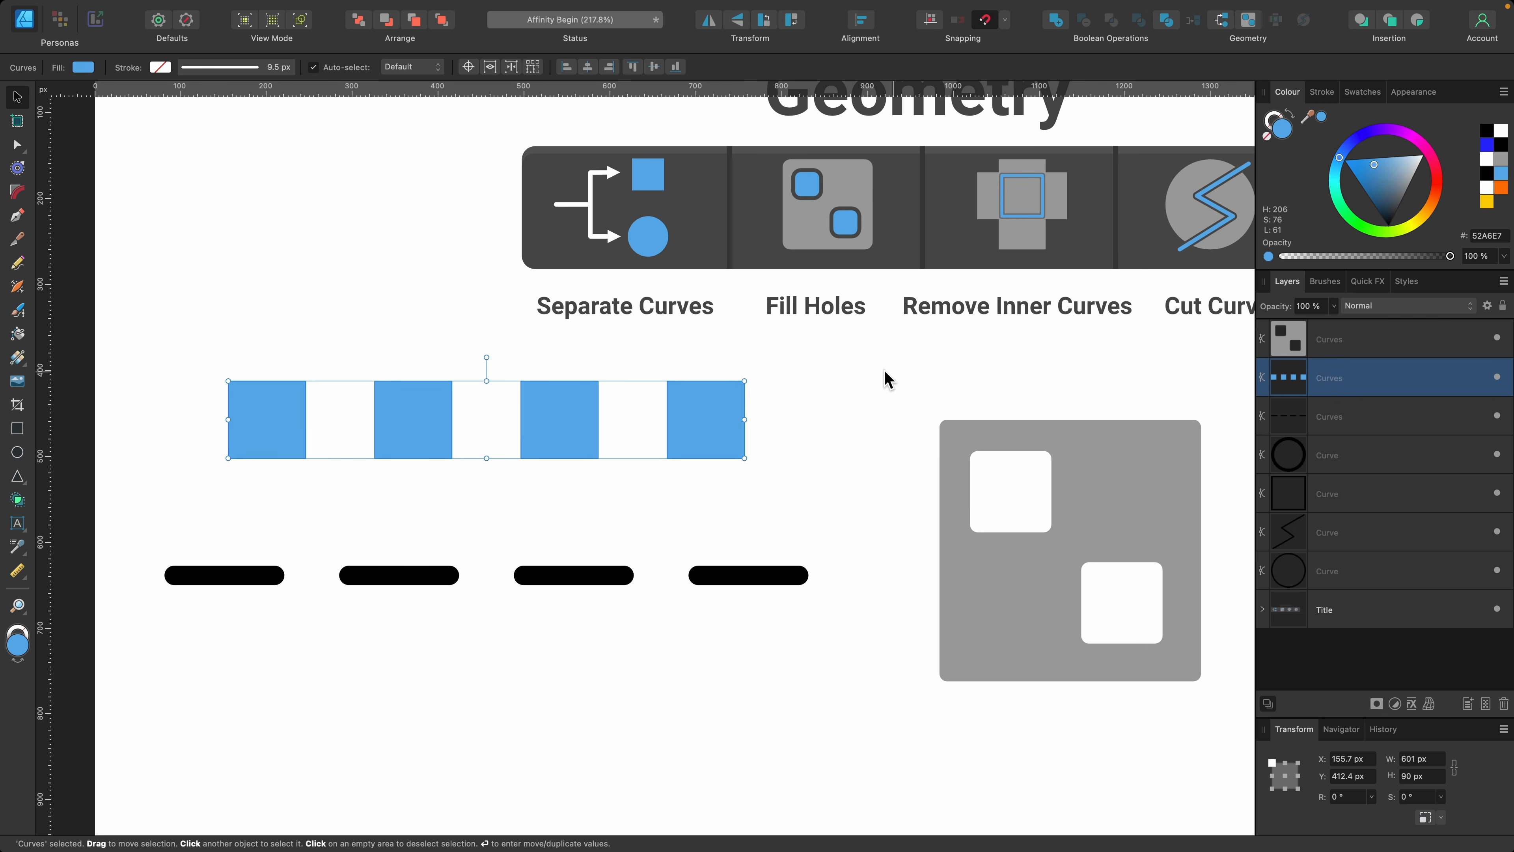
scroll(661, 341, up, 2)
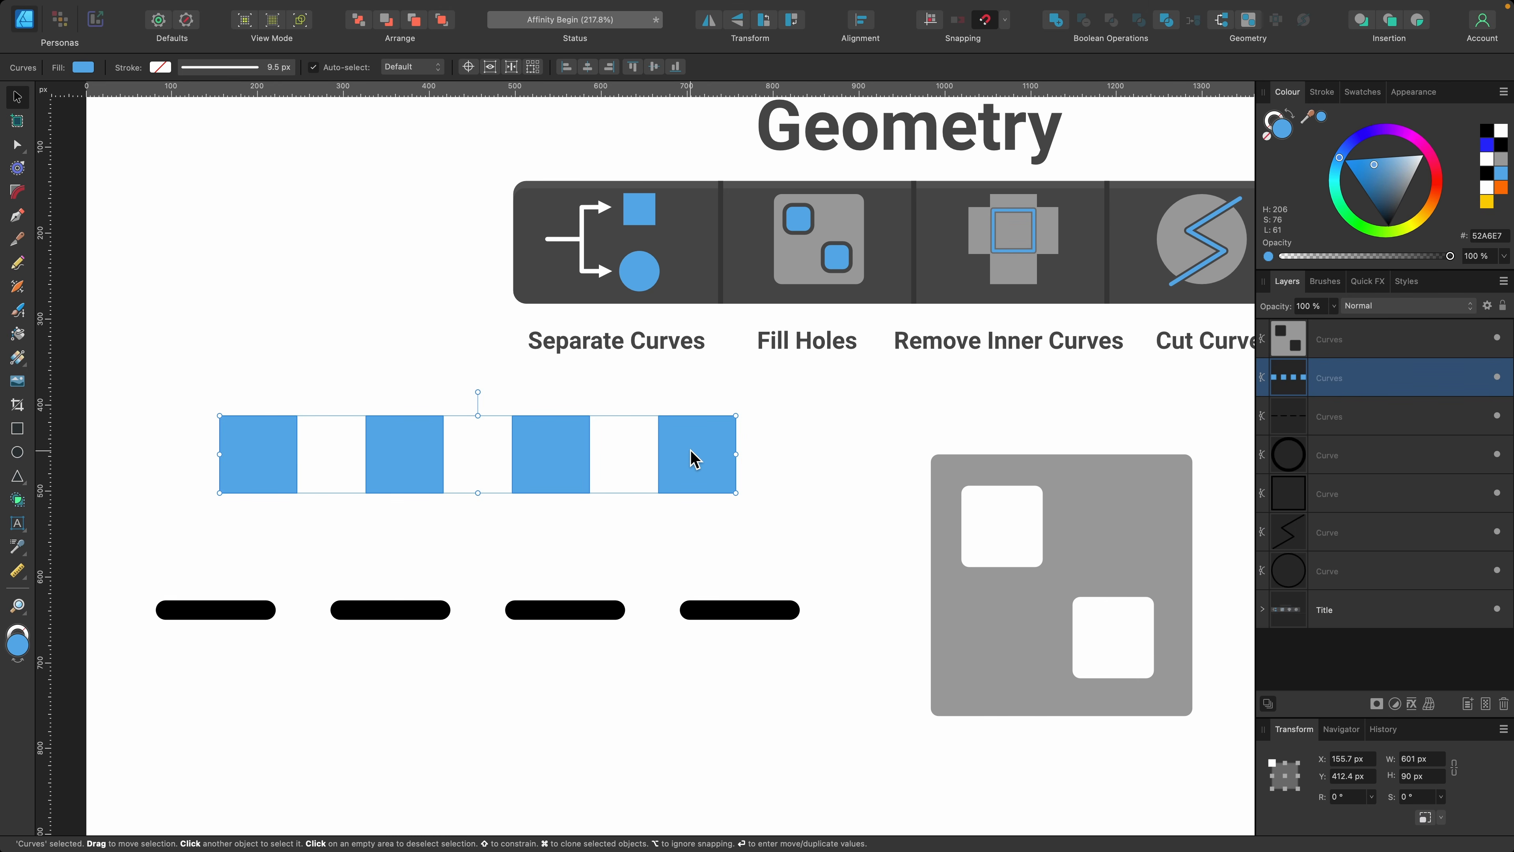
drag(692, 459, 723, 461)
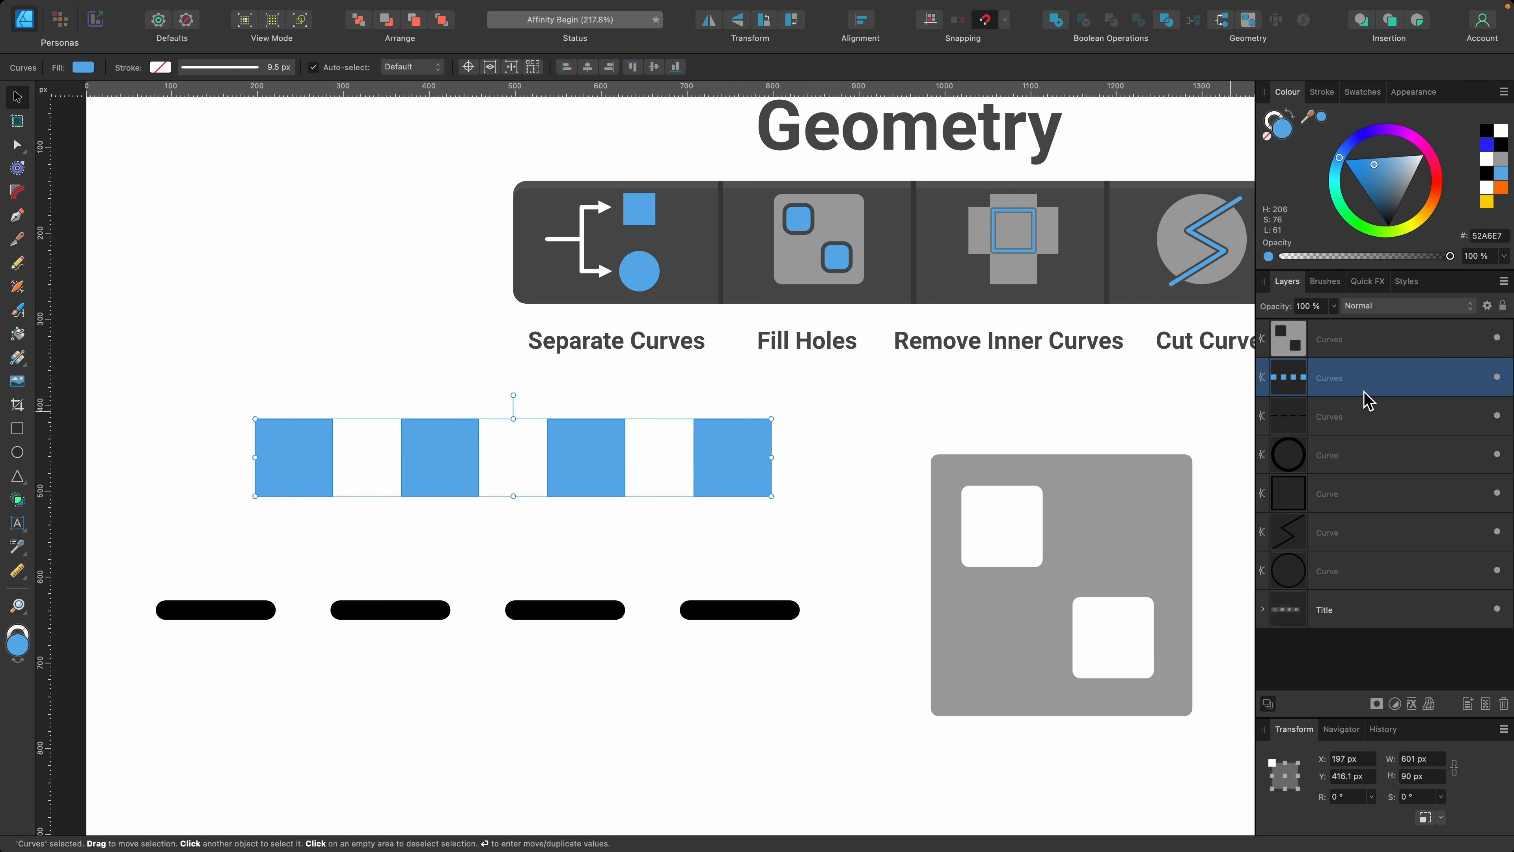
Step: Separate the merged blue squares back into individual curves and delete all of them
click(1221, 24)
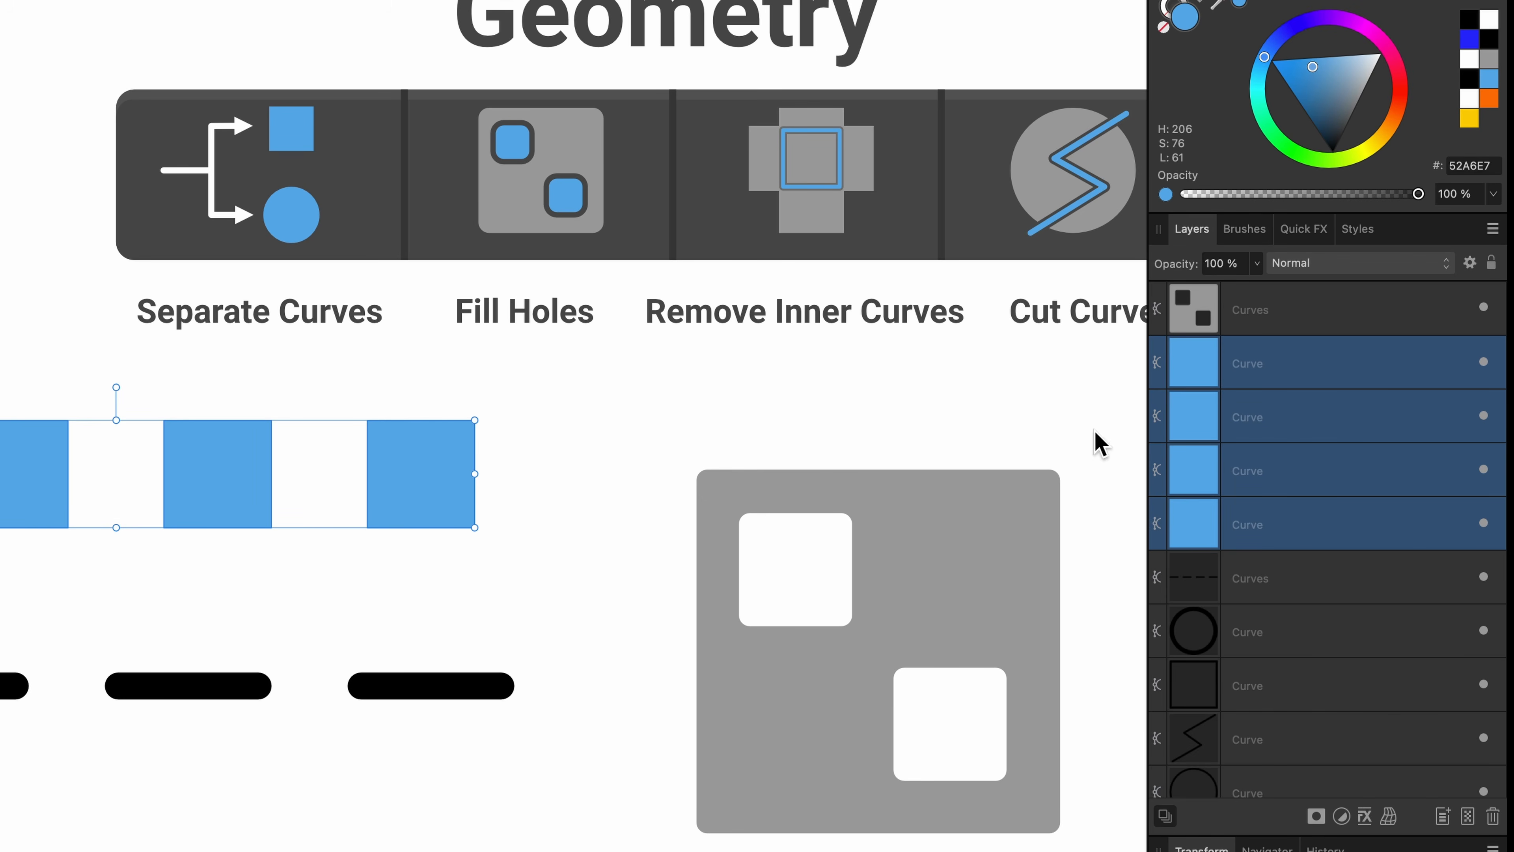
key(BackSpace)
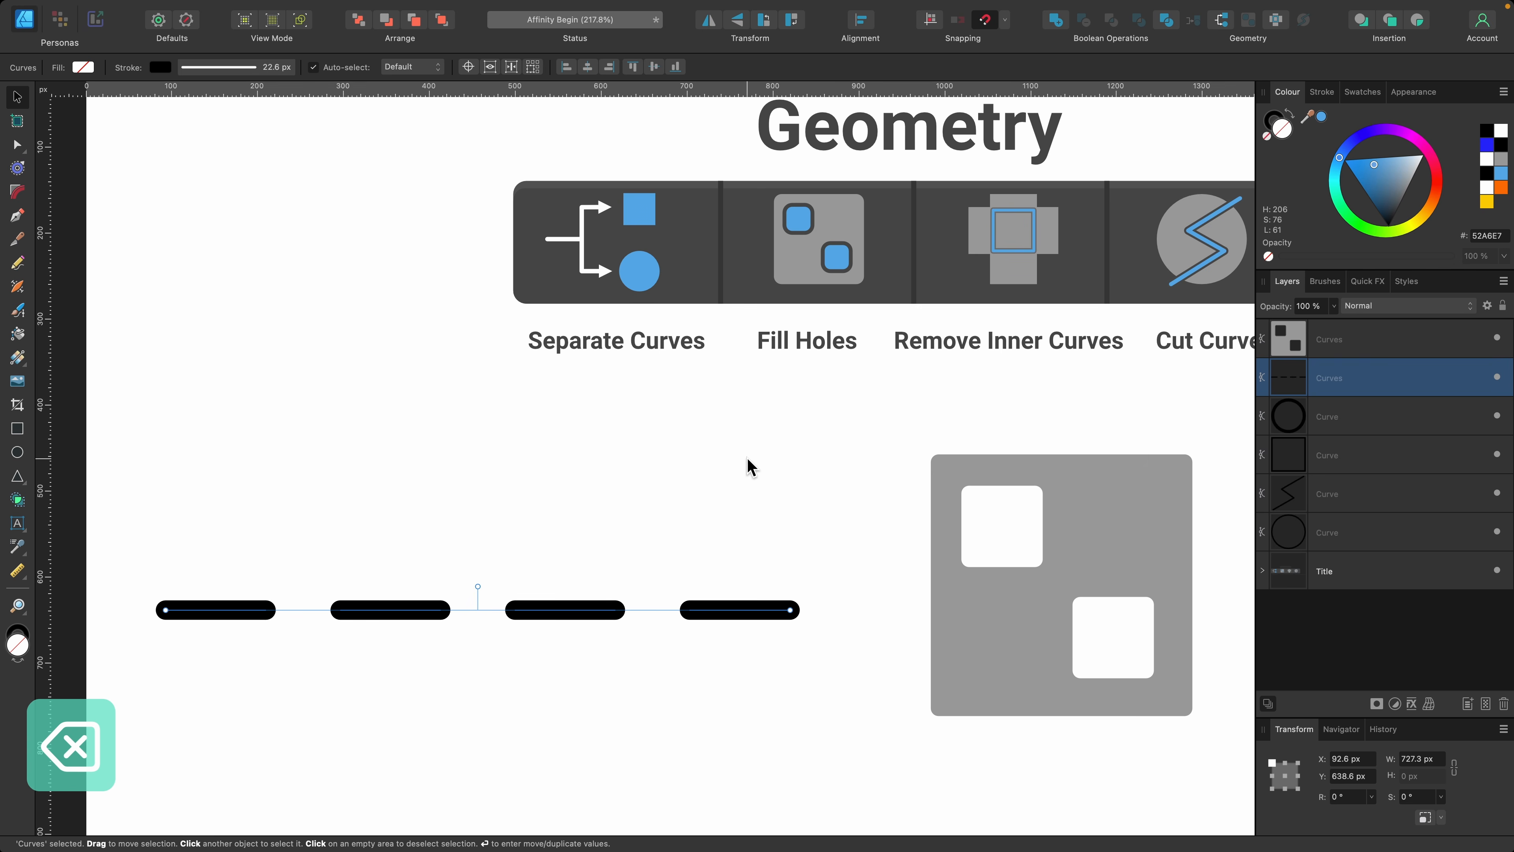
Step: Move the black dashed line up to about X 107 px, Y 542 px and separate it into individual curves
drag(525, 611, 545, 531)
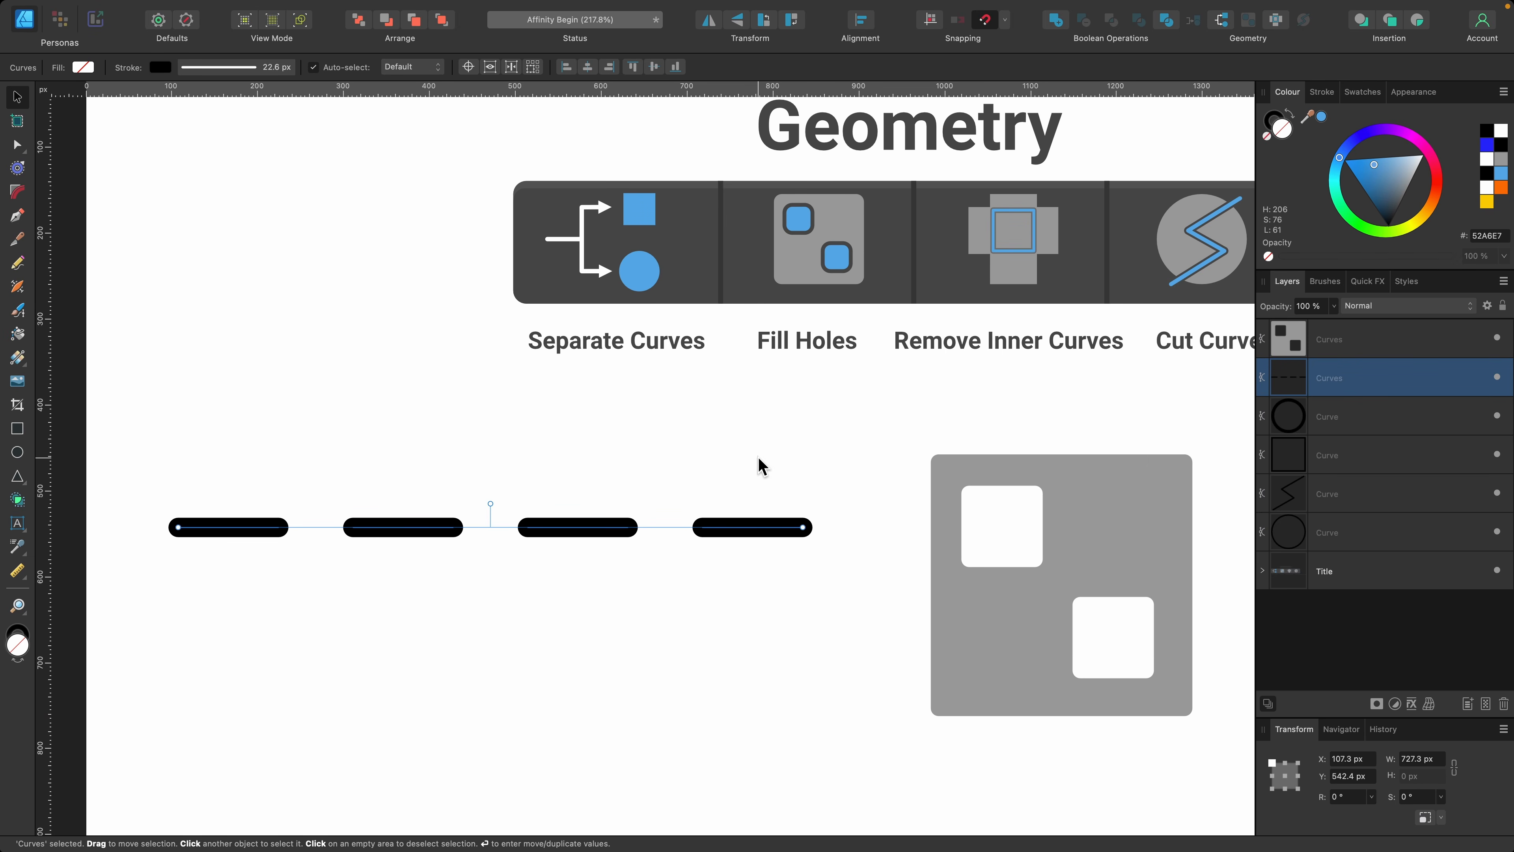
click(1222, 22)
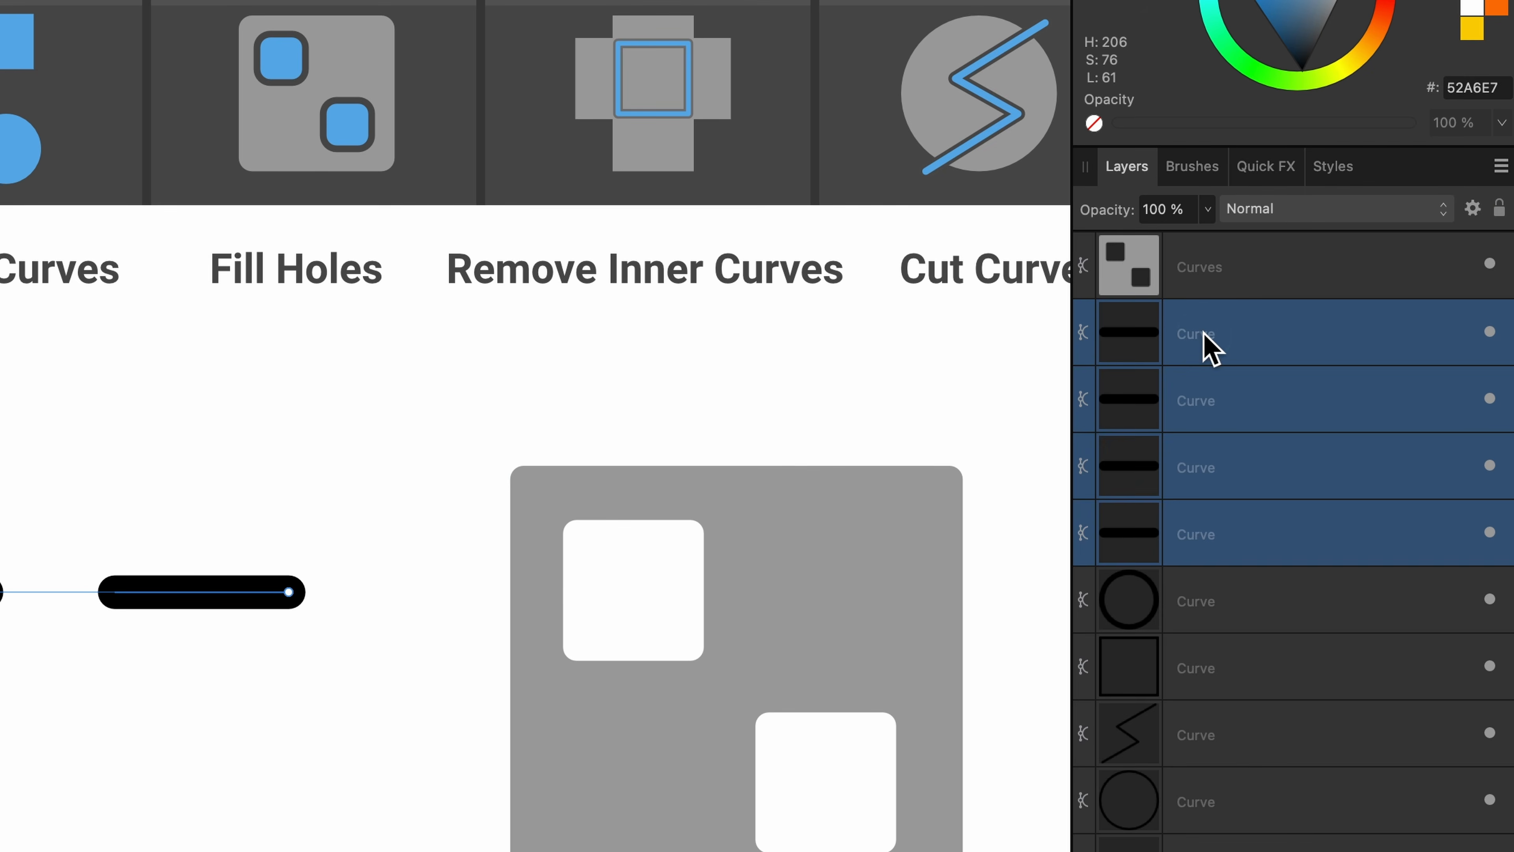
Step: Try moving the rightmost black dash slightly down on its own, and undo the move
click(1332, 382)
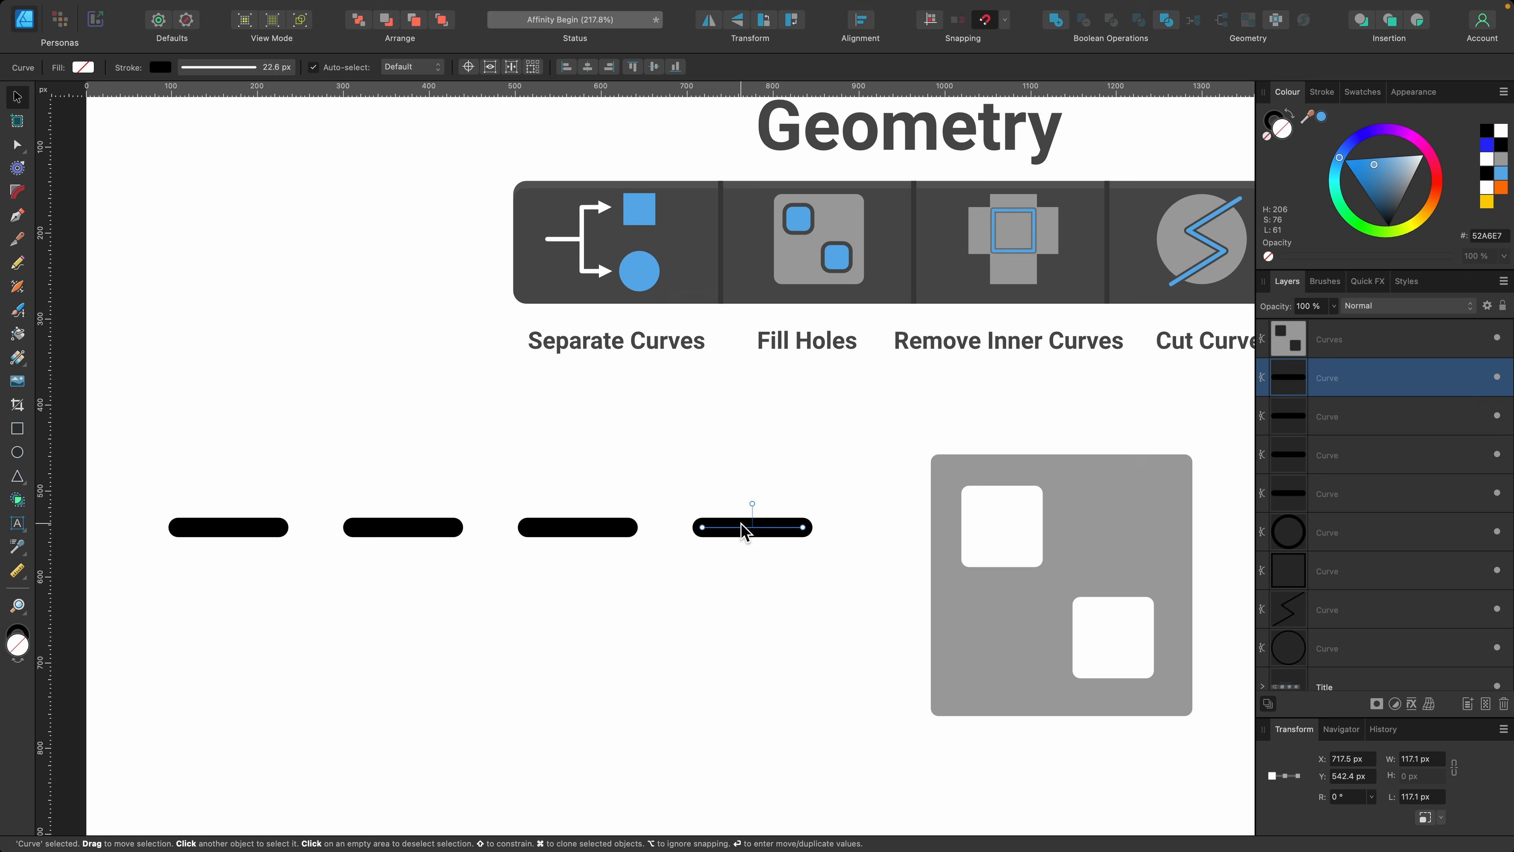
mouse_move(744, 531)
mouse_down()
mouse_move(720, 453)
mouse_move(749, 543)
mouse_up()
key(super+z)
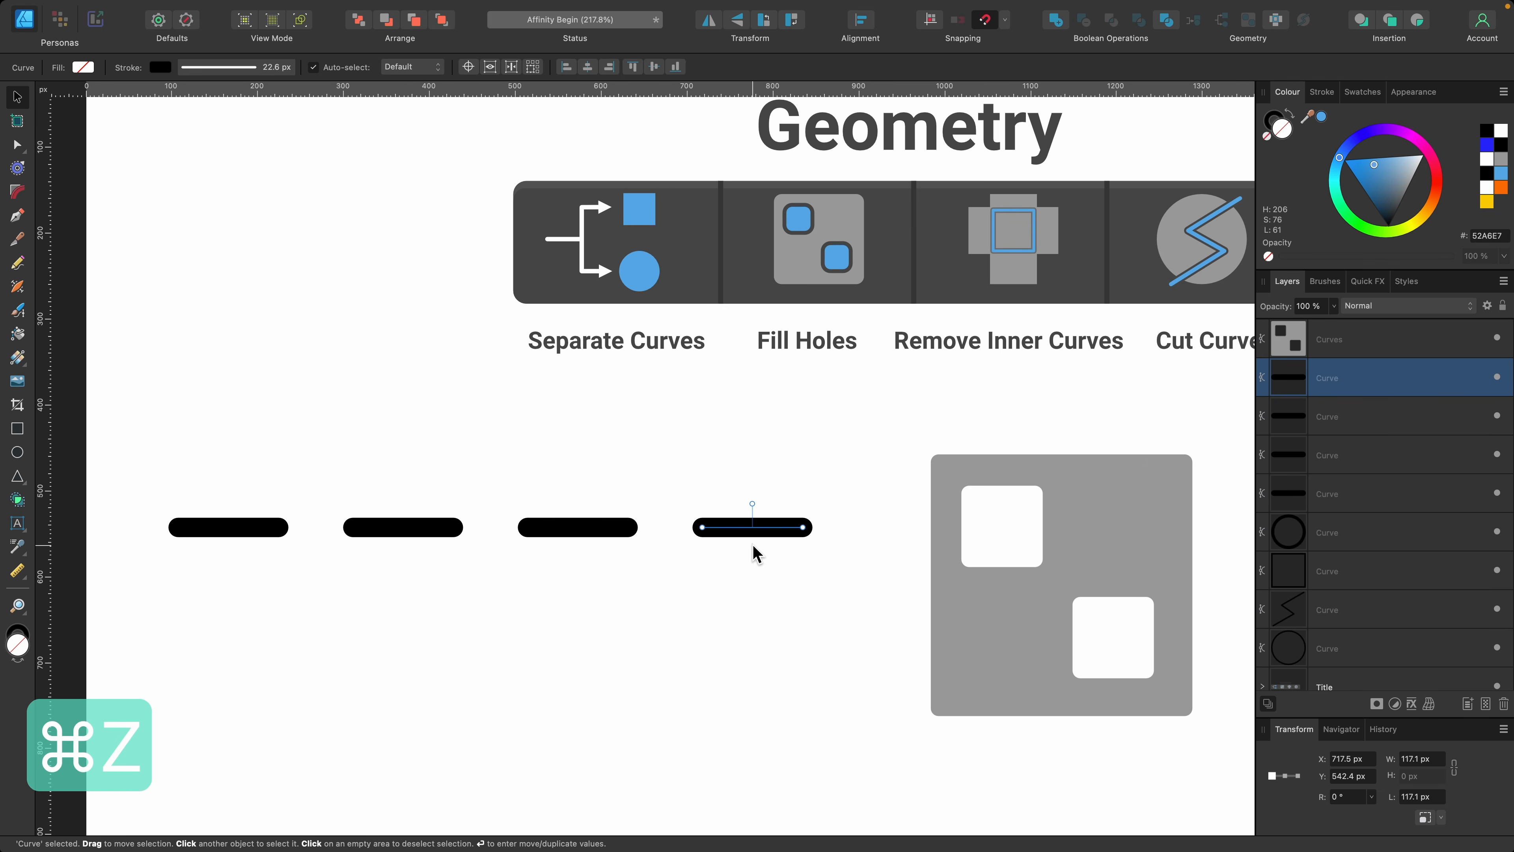
Step: Move the grey square with two cut-outs up to about X 977 px, Y 417 px and fill its holes
scroll(752, 545, right, 5)
scroll(753, 545, down, 3)
scroll(752, 546, up, 2)
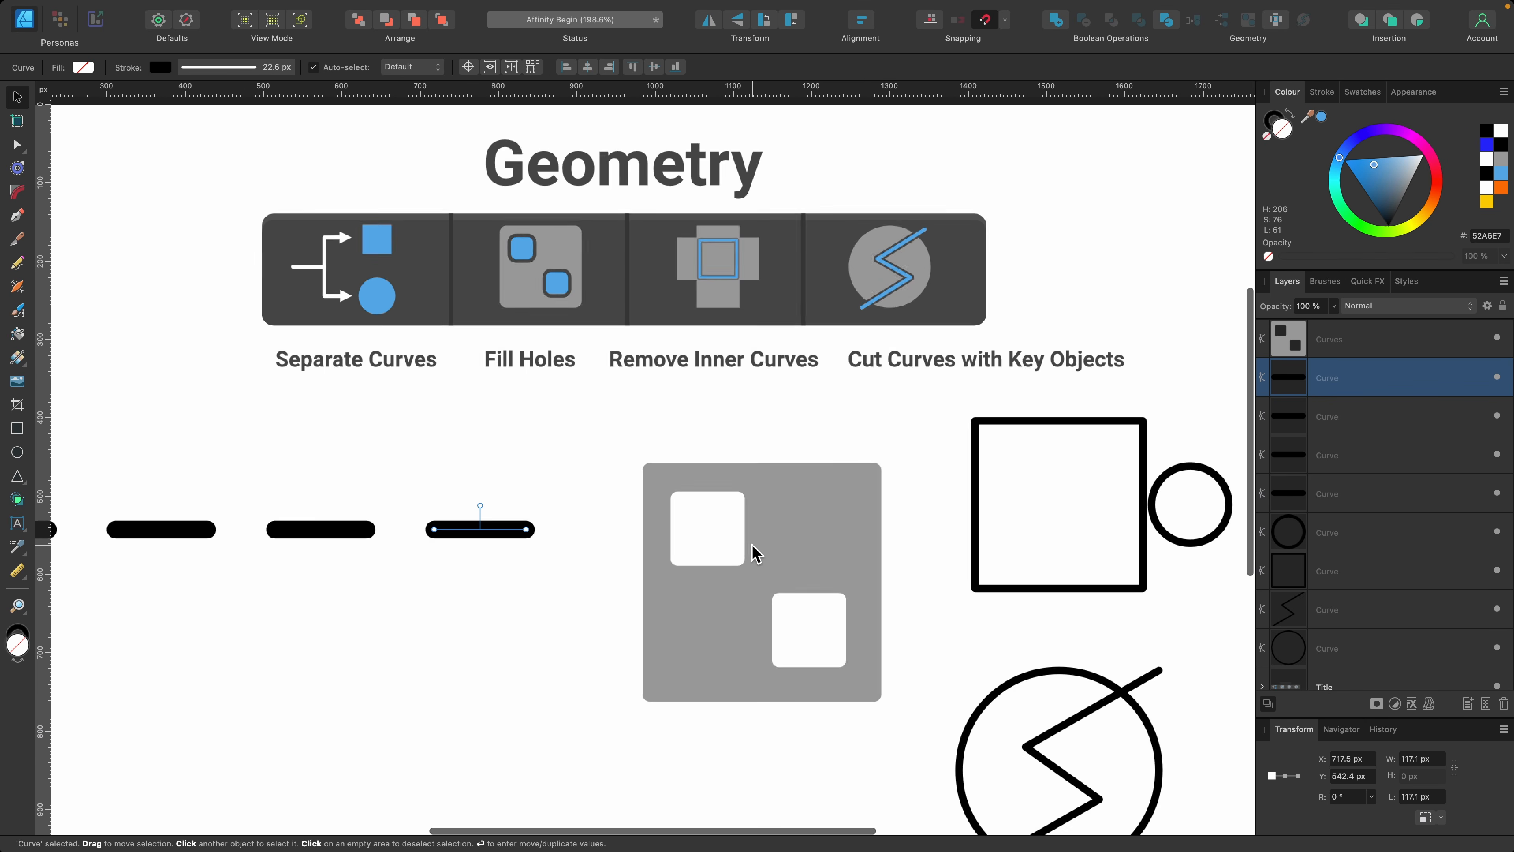
click(823, 492)
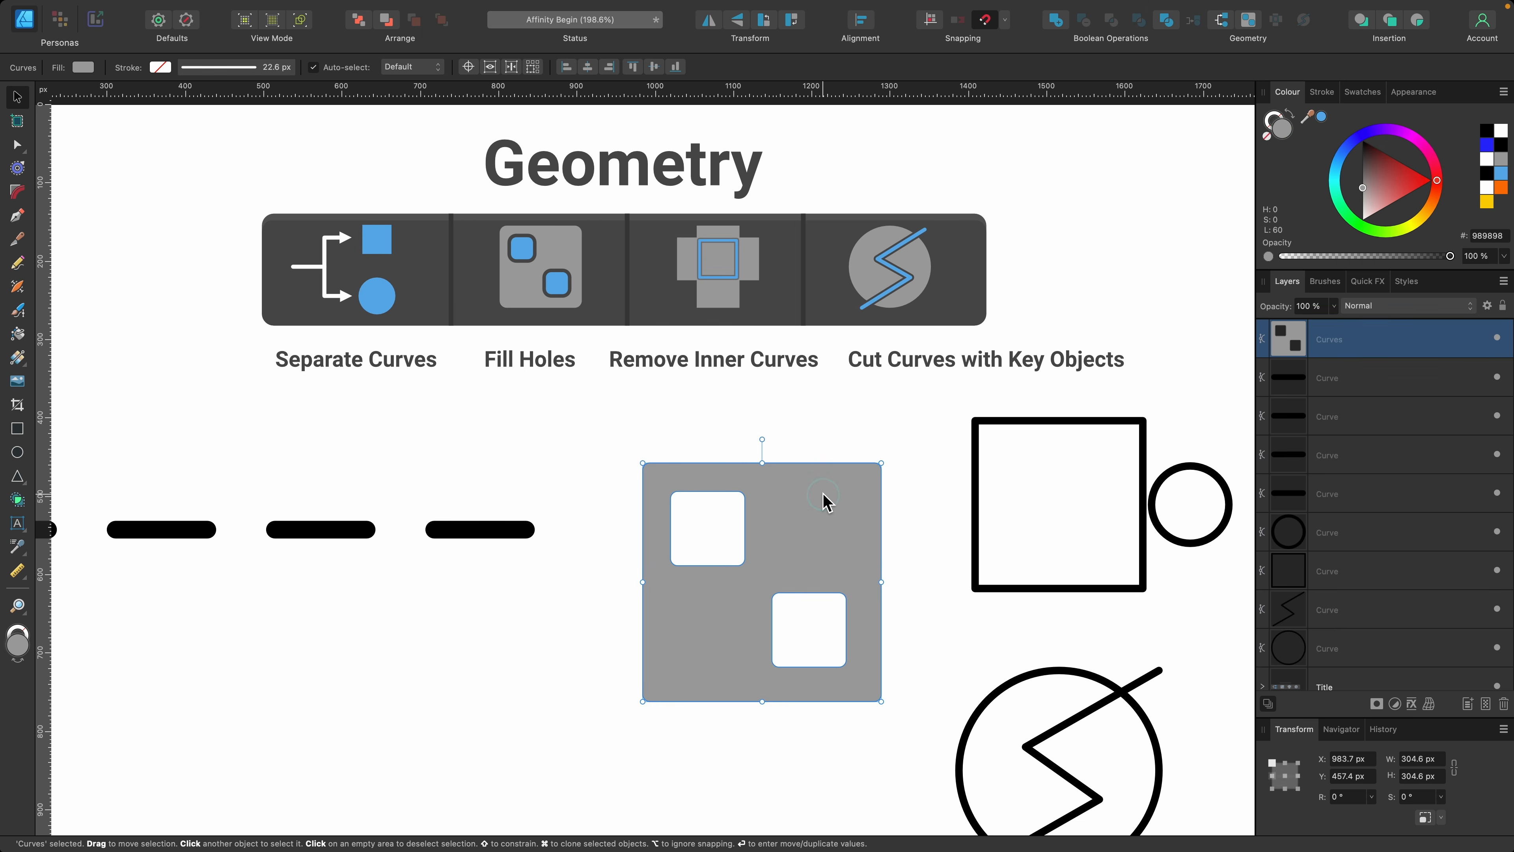
drag(823, 500, 820, 461)
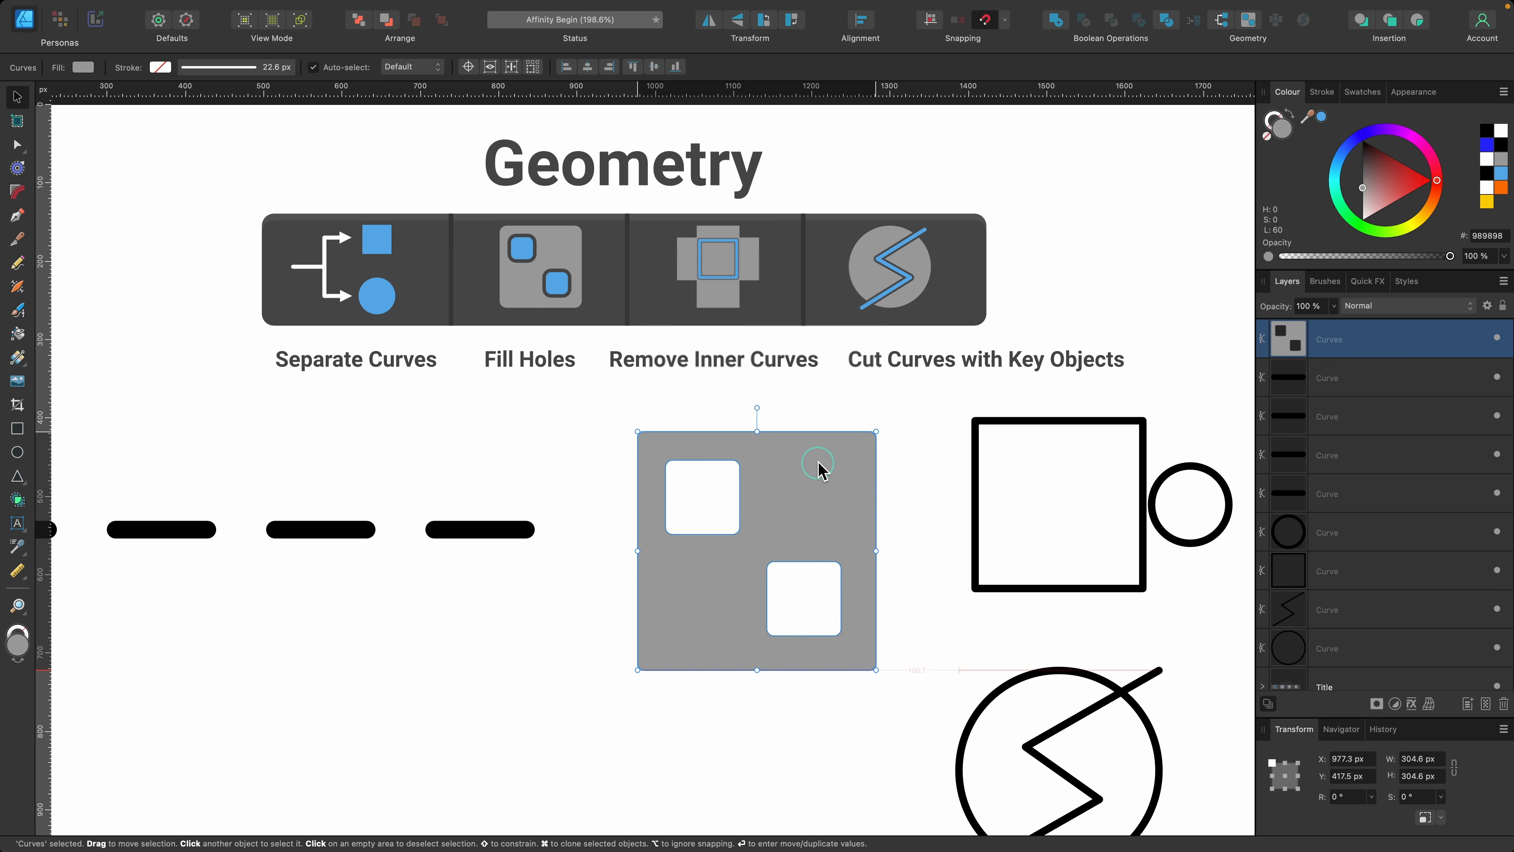
click(1249, 22)
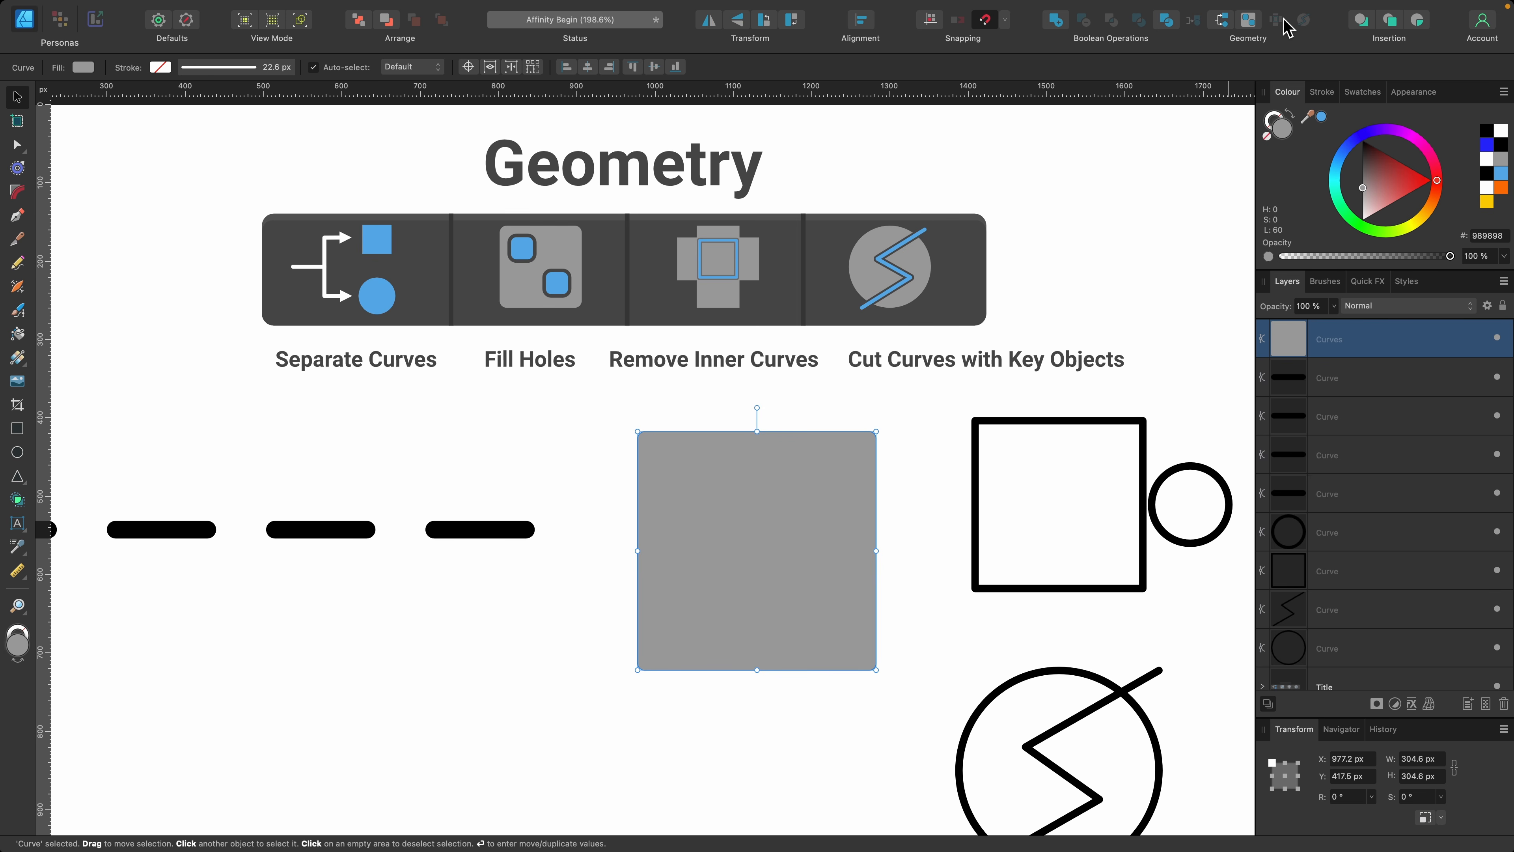
Step: Try moving the large circle and the zigzag line as separate objects, and undo the changes
scroll(798, 528, right, 5)
scroll(798, 528, down, 2)
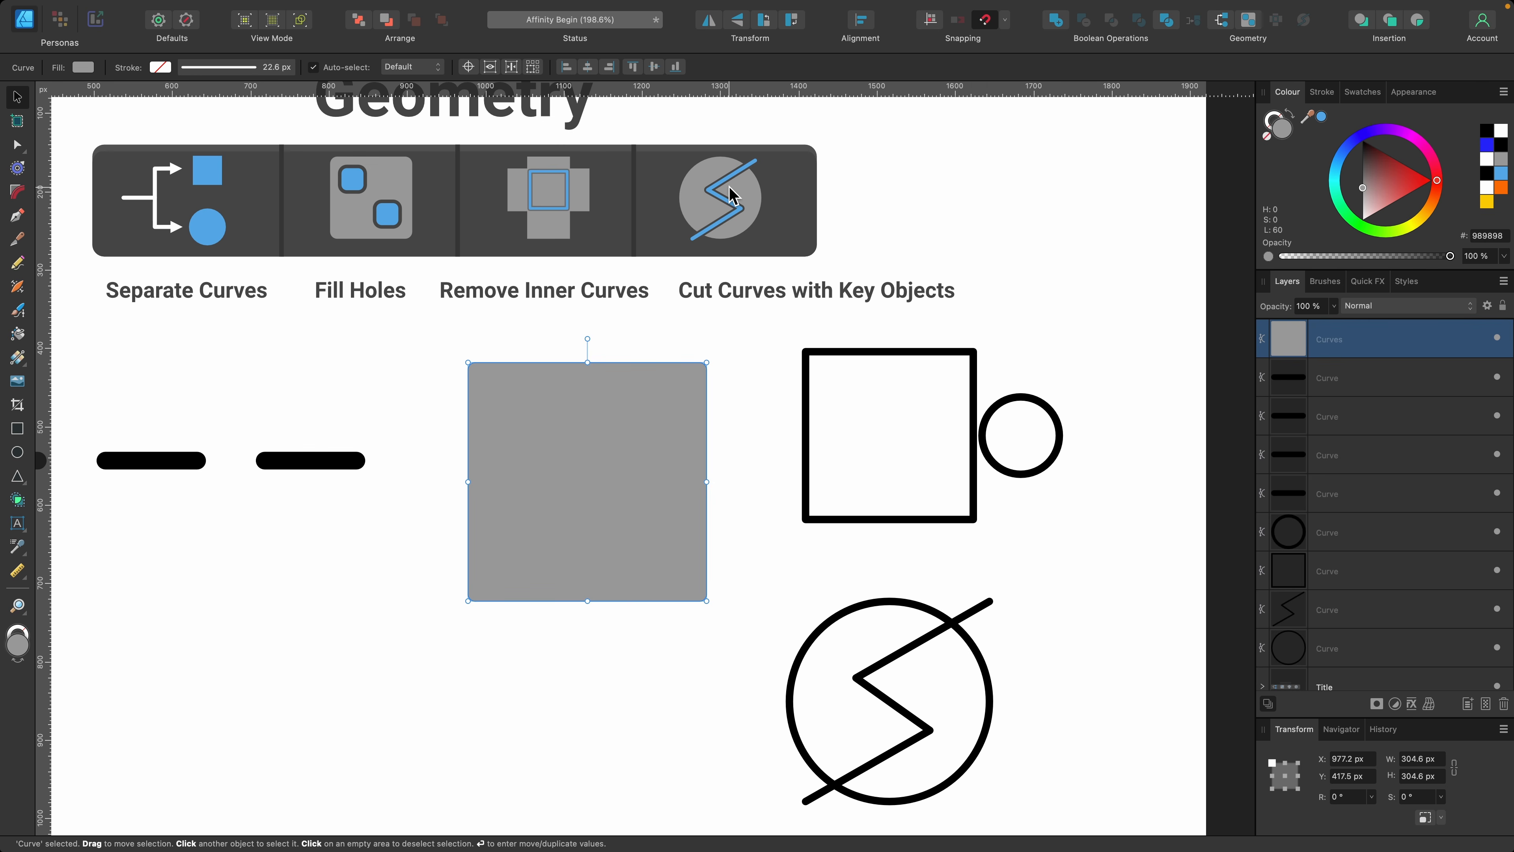
scroll(1001, 663, down, 3)
scroll(964, 642, up, 5)
click(953, 620)
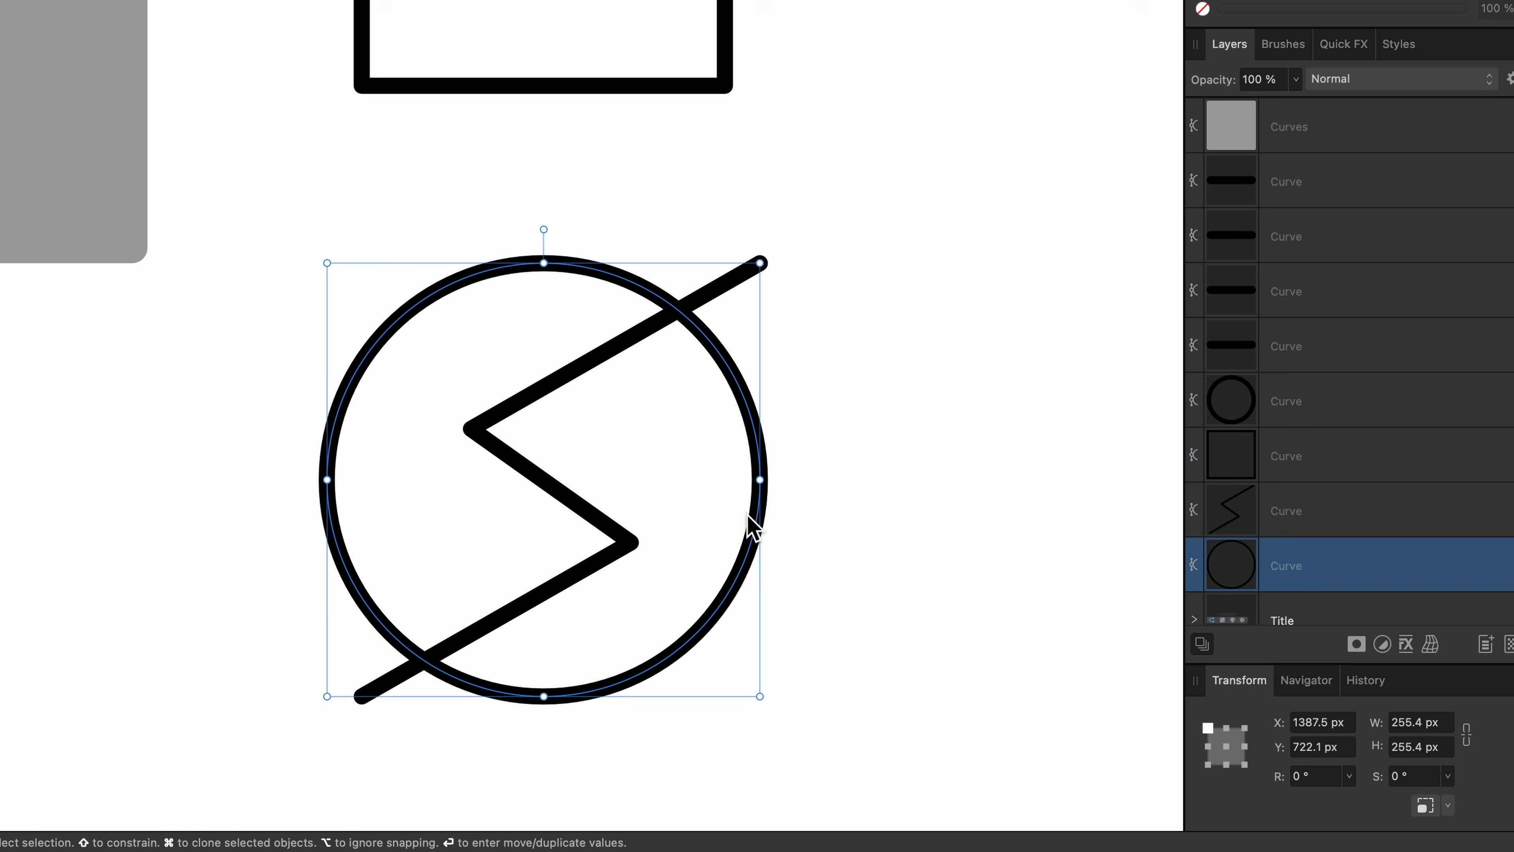
drag(862, 634, 1022, 576)
drag(852, 468, 673, 514)
key(super+z)
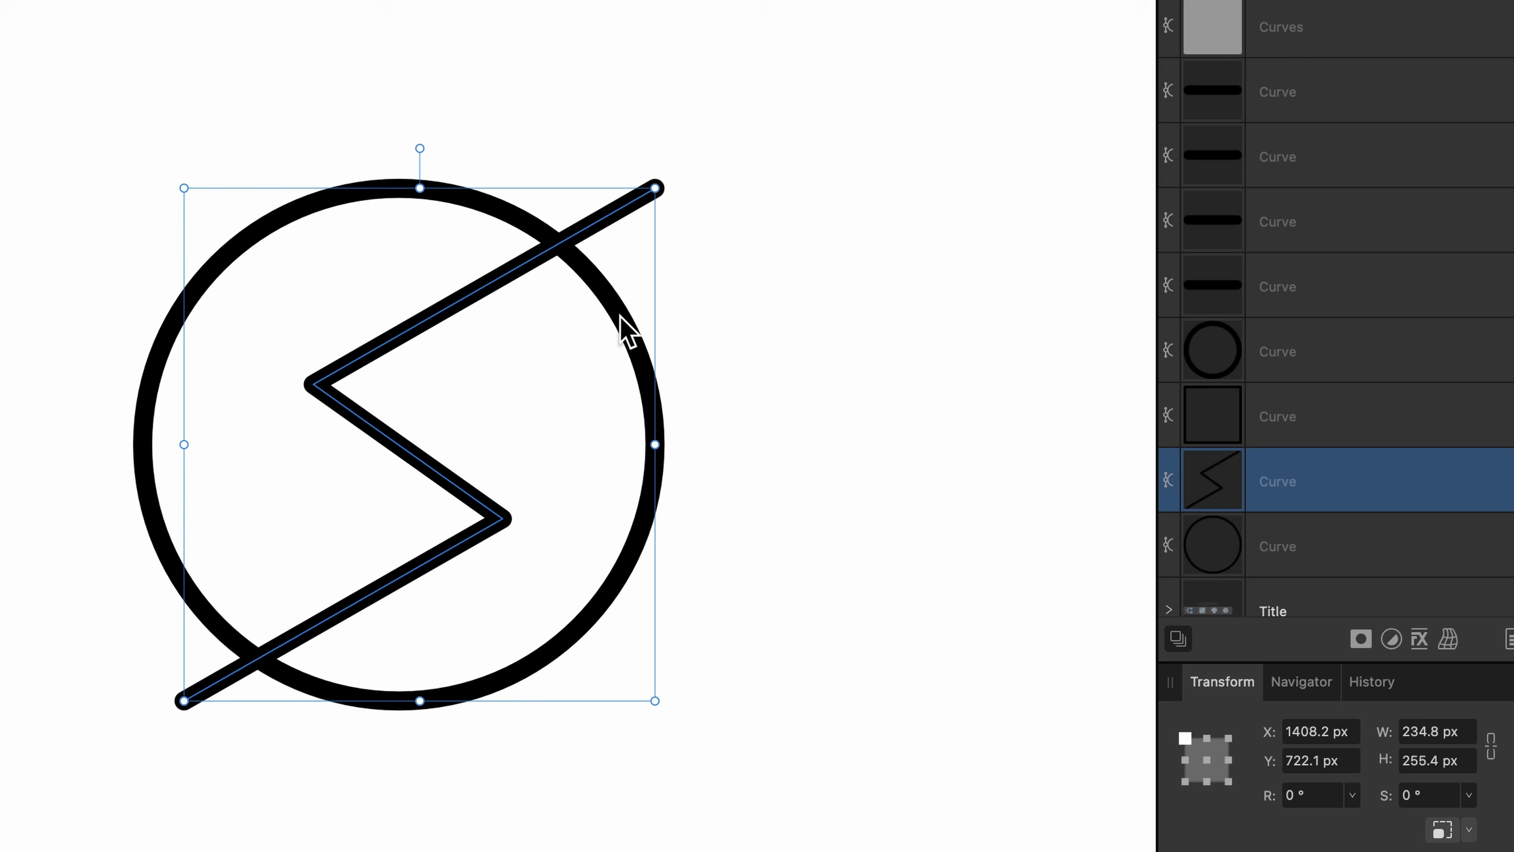
Step: Try shifting only the zigzag line slightly up and right across the large circle, and undo the move
shift+click(621, 317)
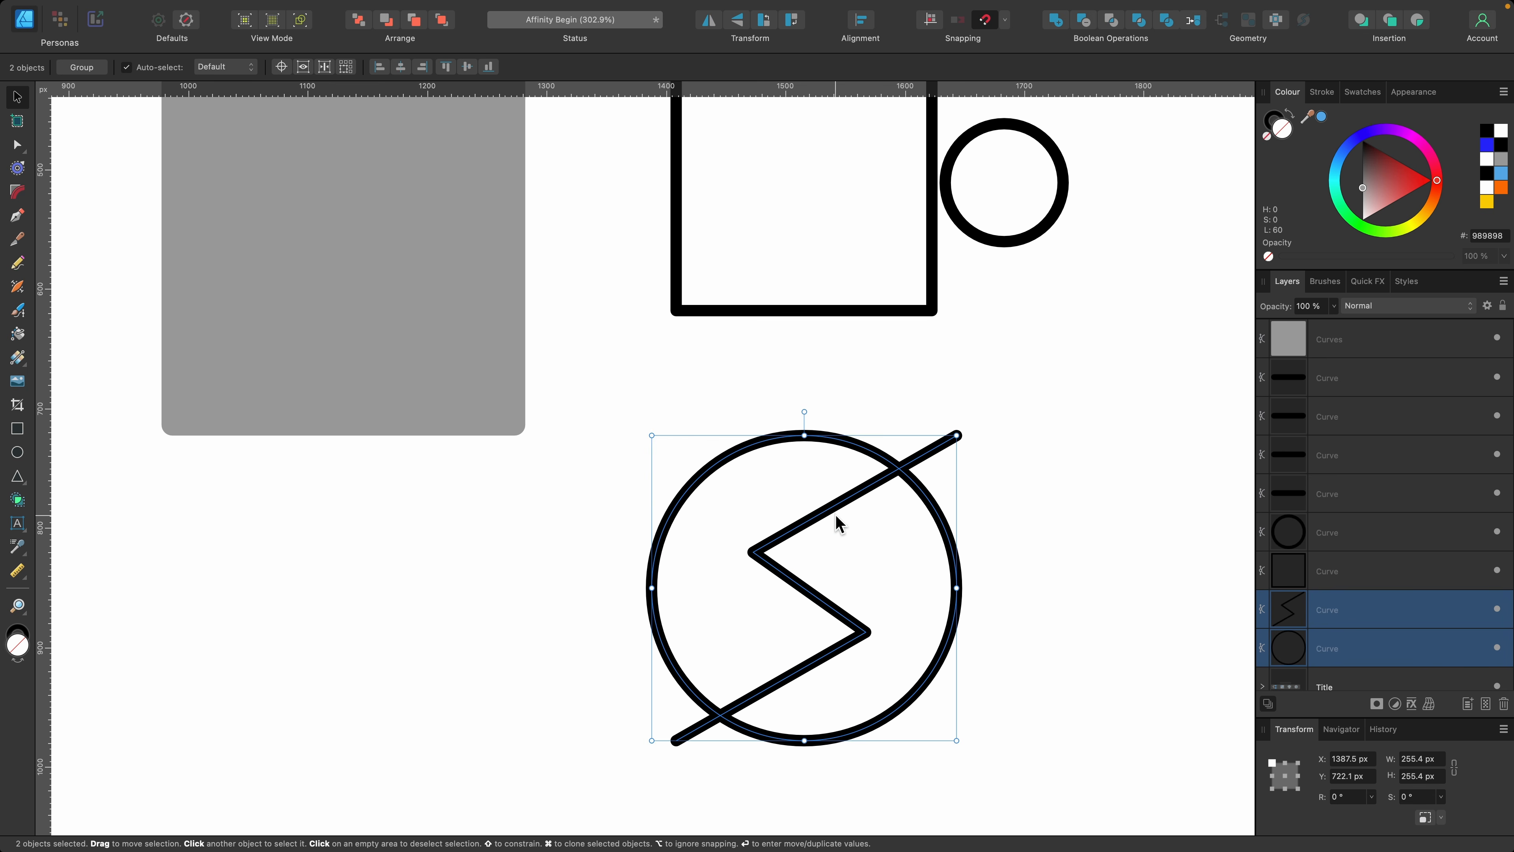
click(291, 851)
drag(814, 518, 850, 494)
key(super+z)
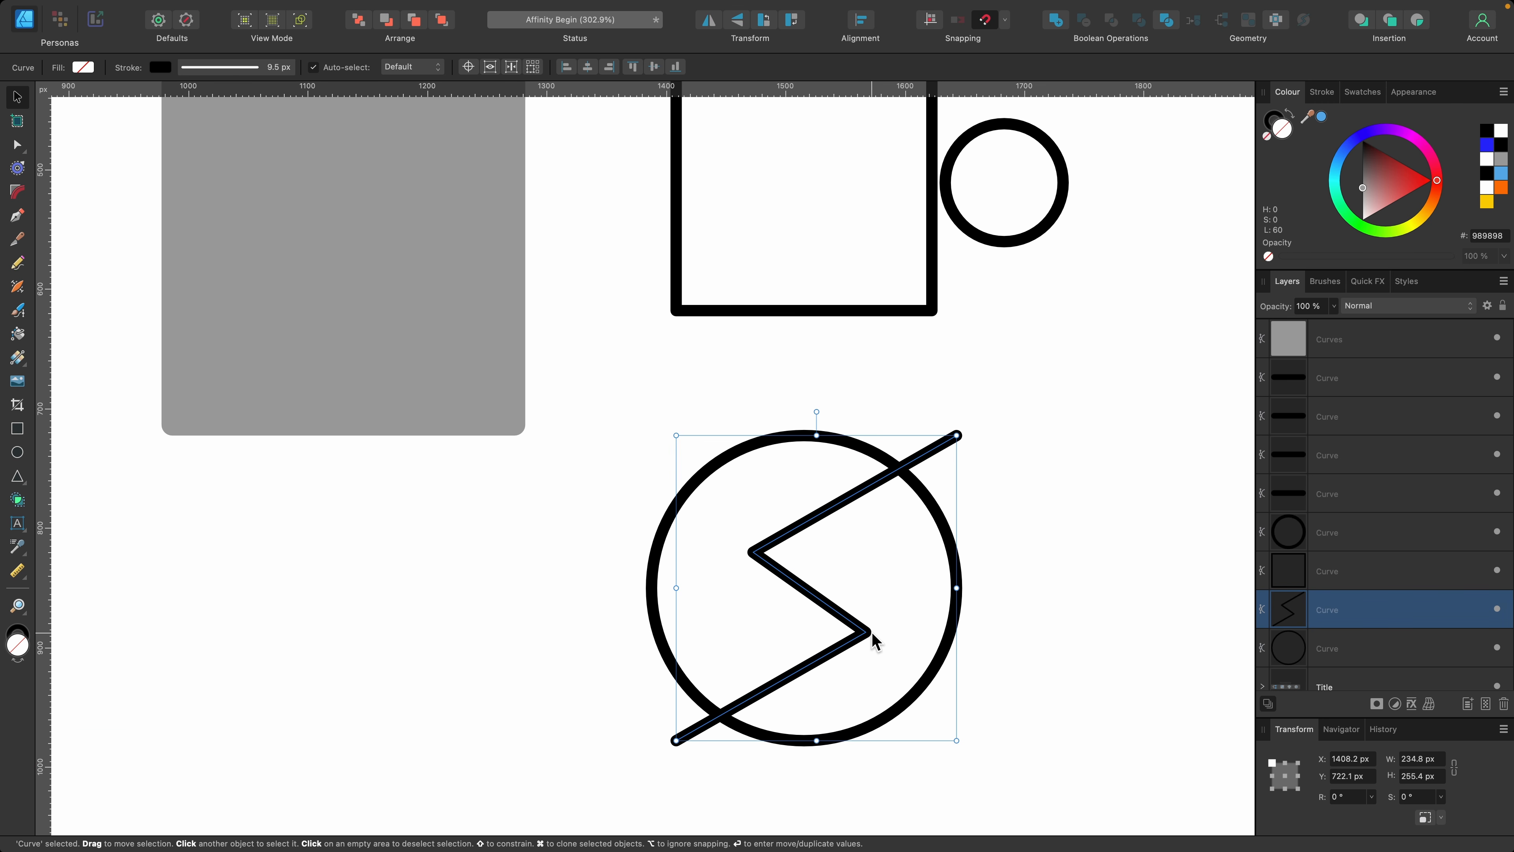
Step: Cut the large circle using the zigzag line as the key object and move the right-hand piece away to the right
shift+click(715, 461)
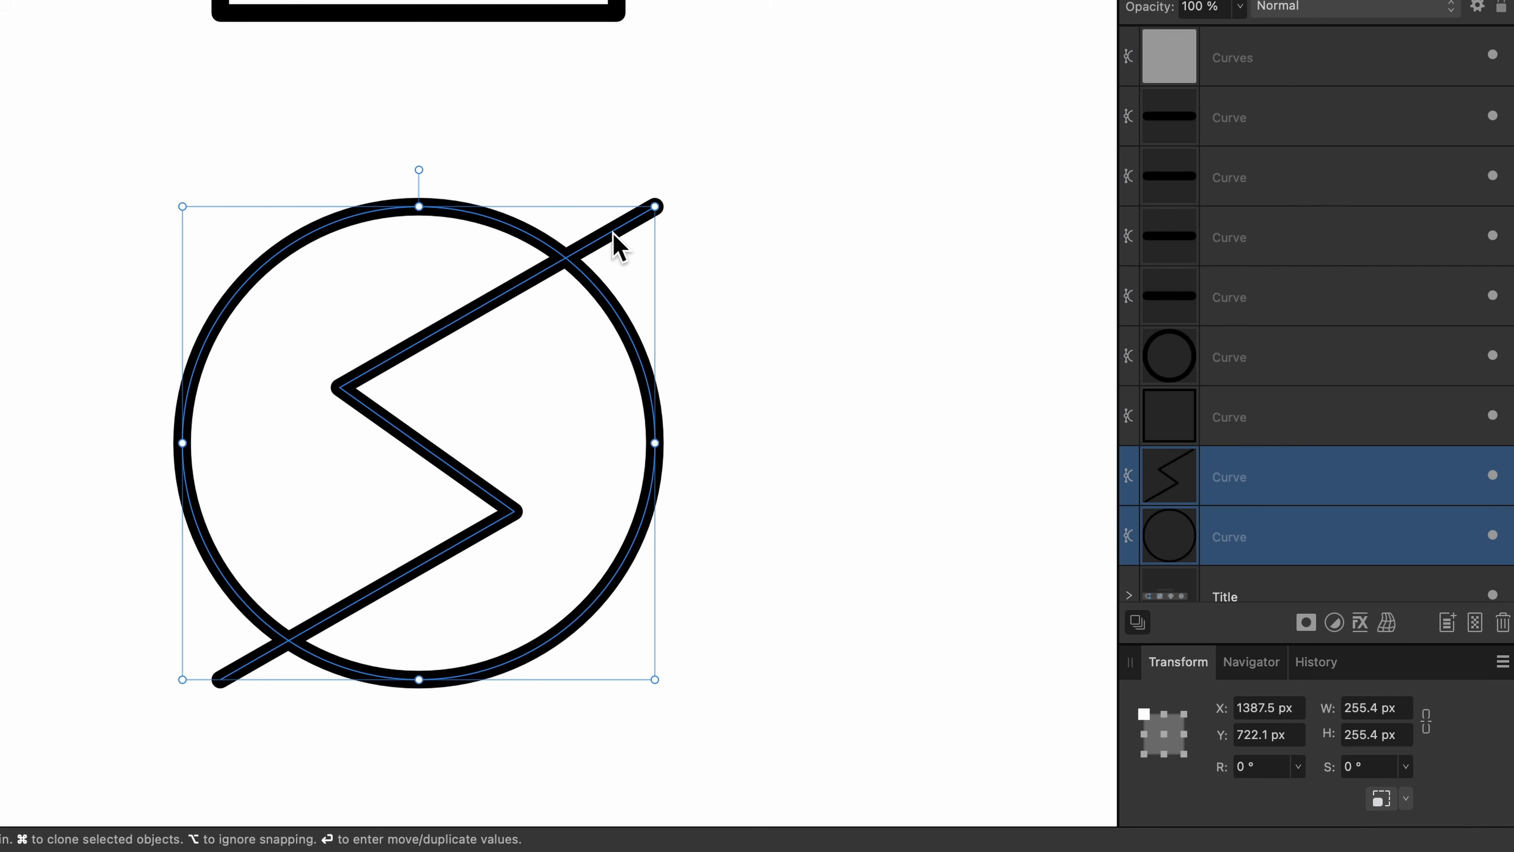
click(613, 232)
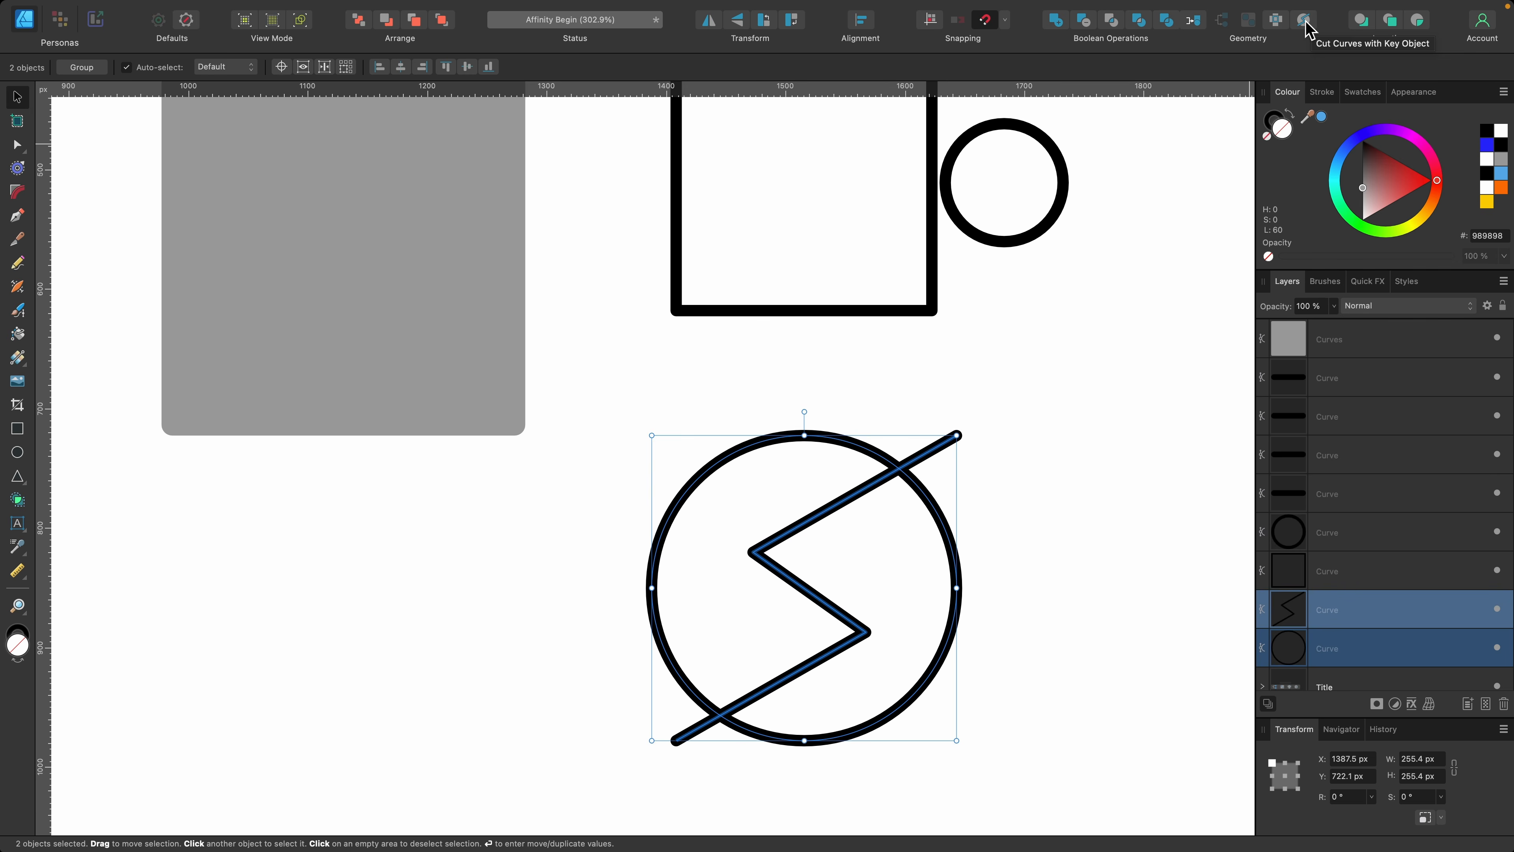
click(1178, 33)
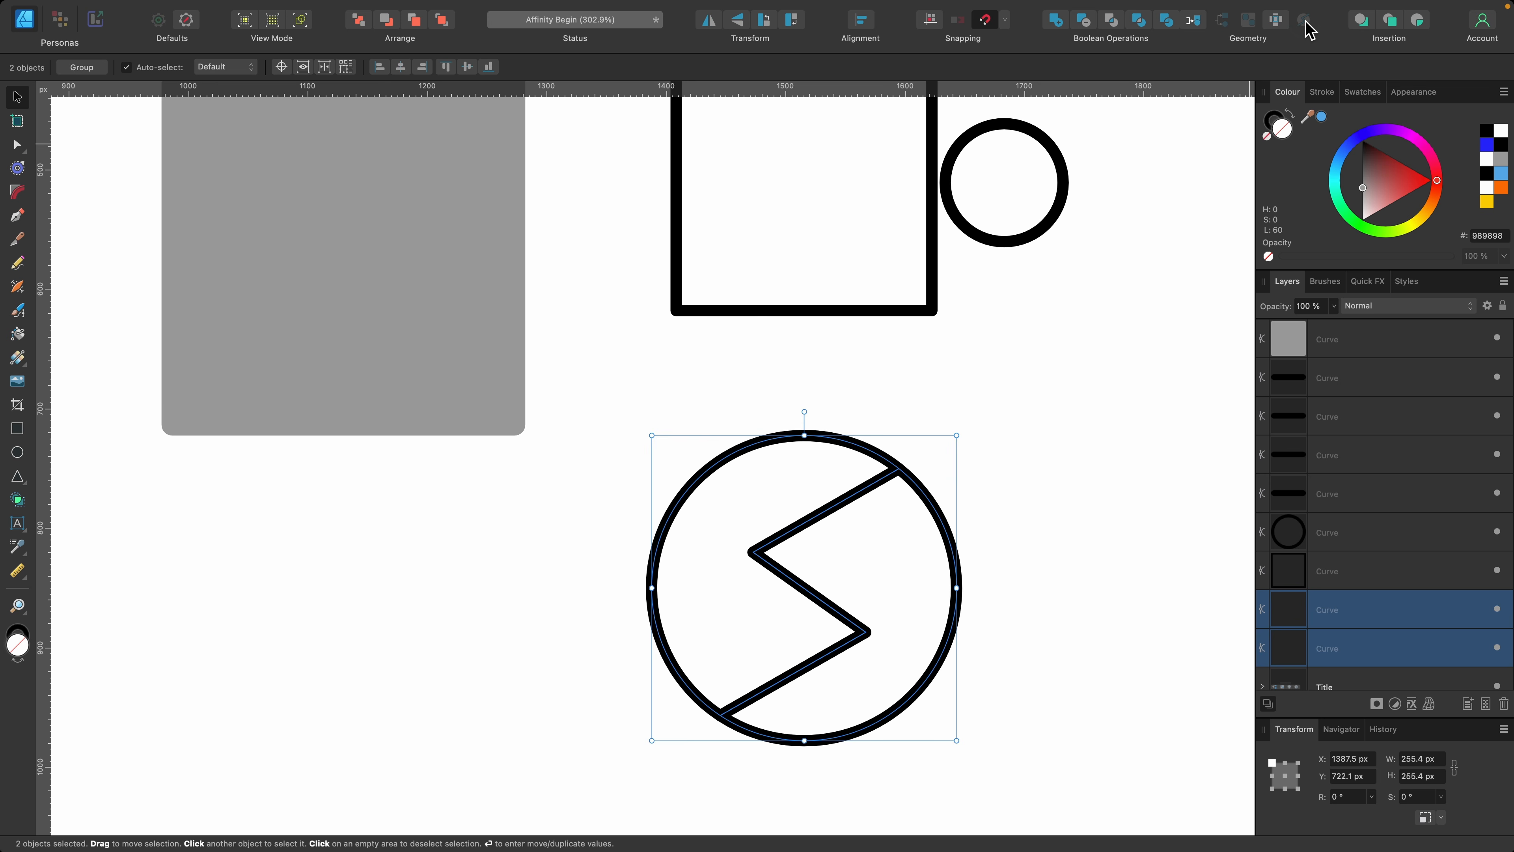
click(932, 513)
drag(932, 513, 1023, 510)
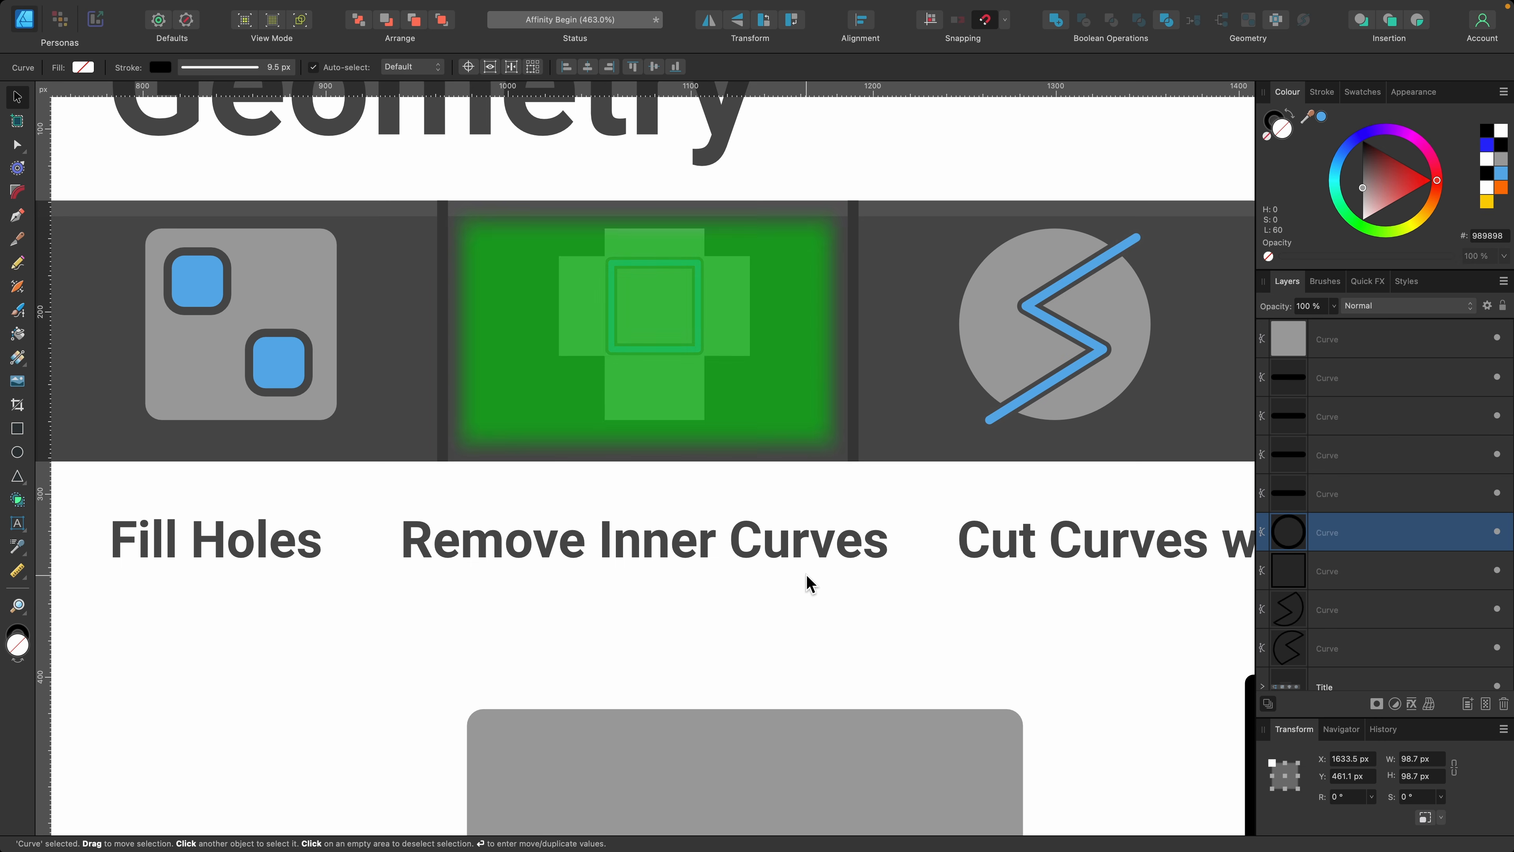
Step: Move the small circle onto the right edge of the outlined square, at about X 1573 px, Y 465 px
scroll(806, 581, right, 5)
scroll(806, 582, down, 1)
scroll(806, 582, right, 10)
scroll(808, 583, down, 3)
scroll(686, 575, down, 2)
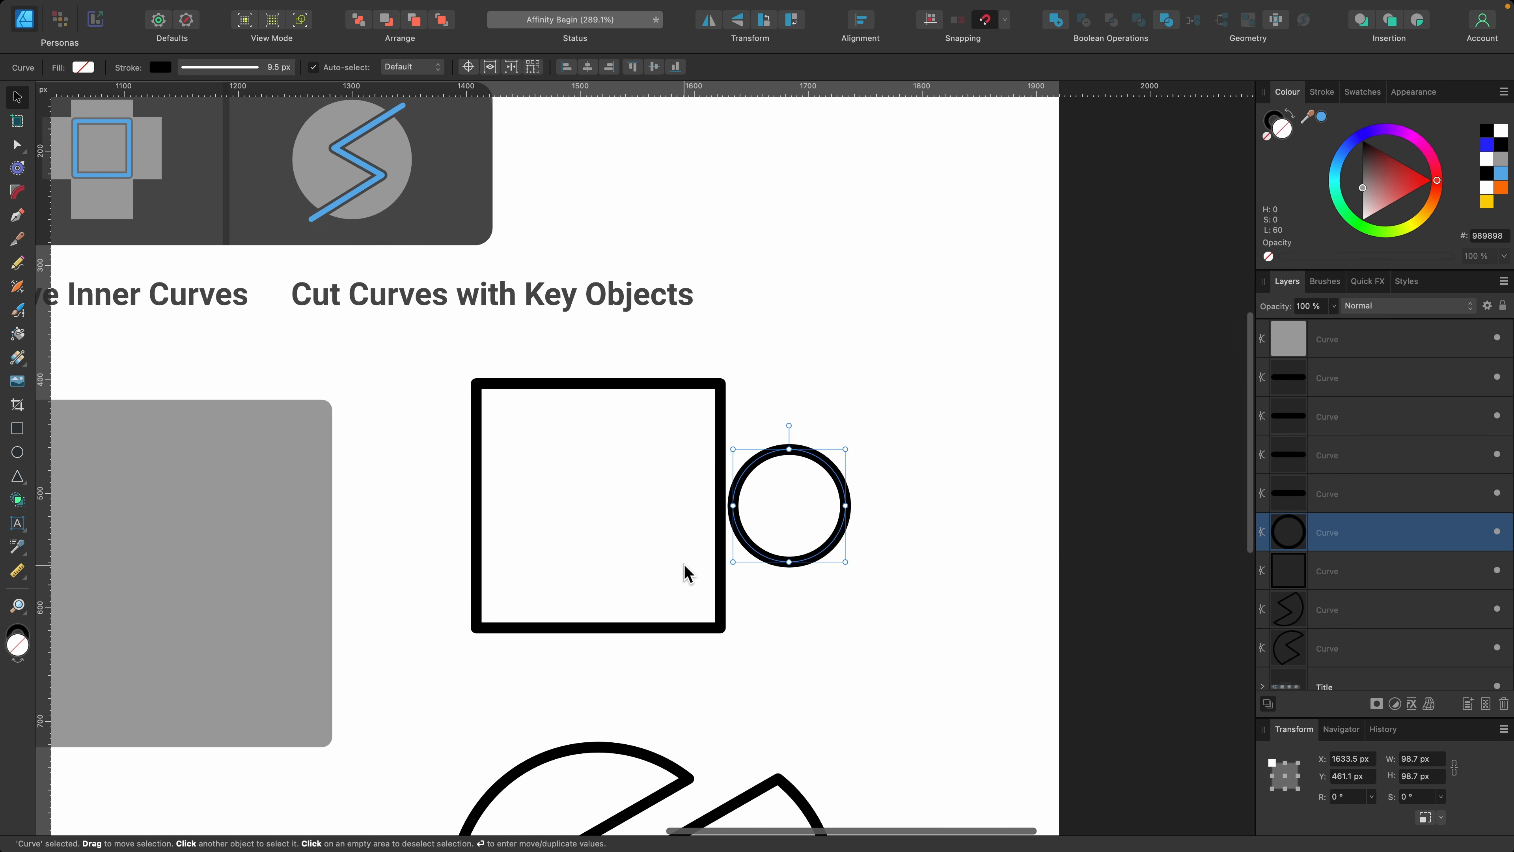
scroll(686, 575, up, 4)
drag(881, 546, 784, 510)
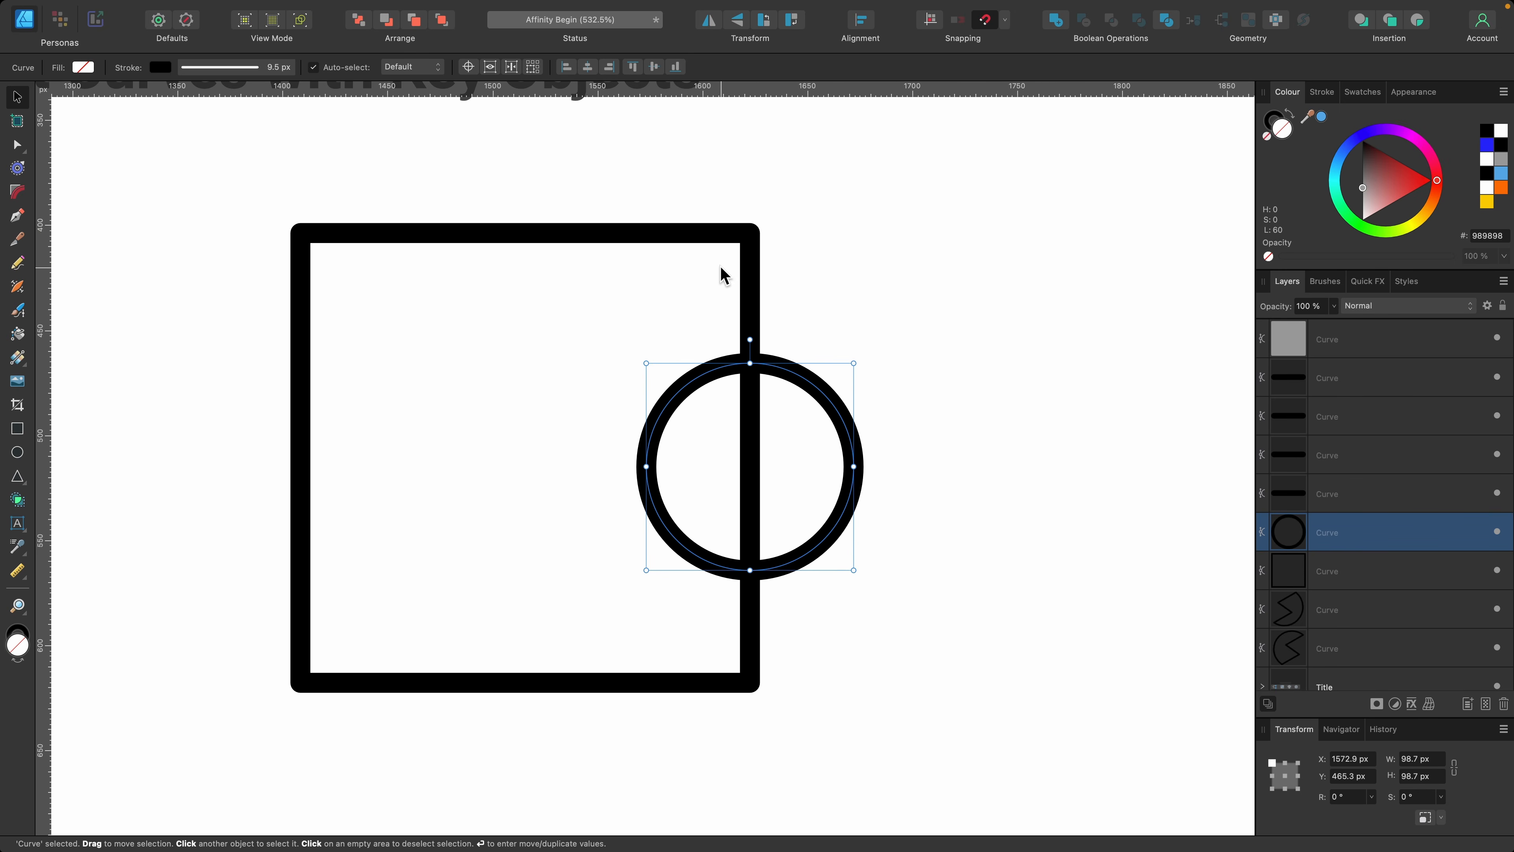
Step: Merge the small circle and the outlined square into one curves object and remove its inner curves
shift+click(690, 238)
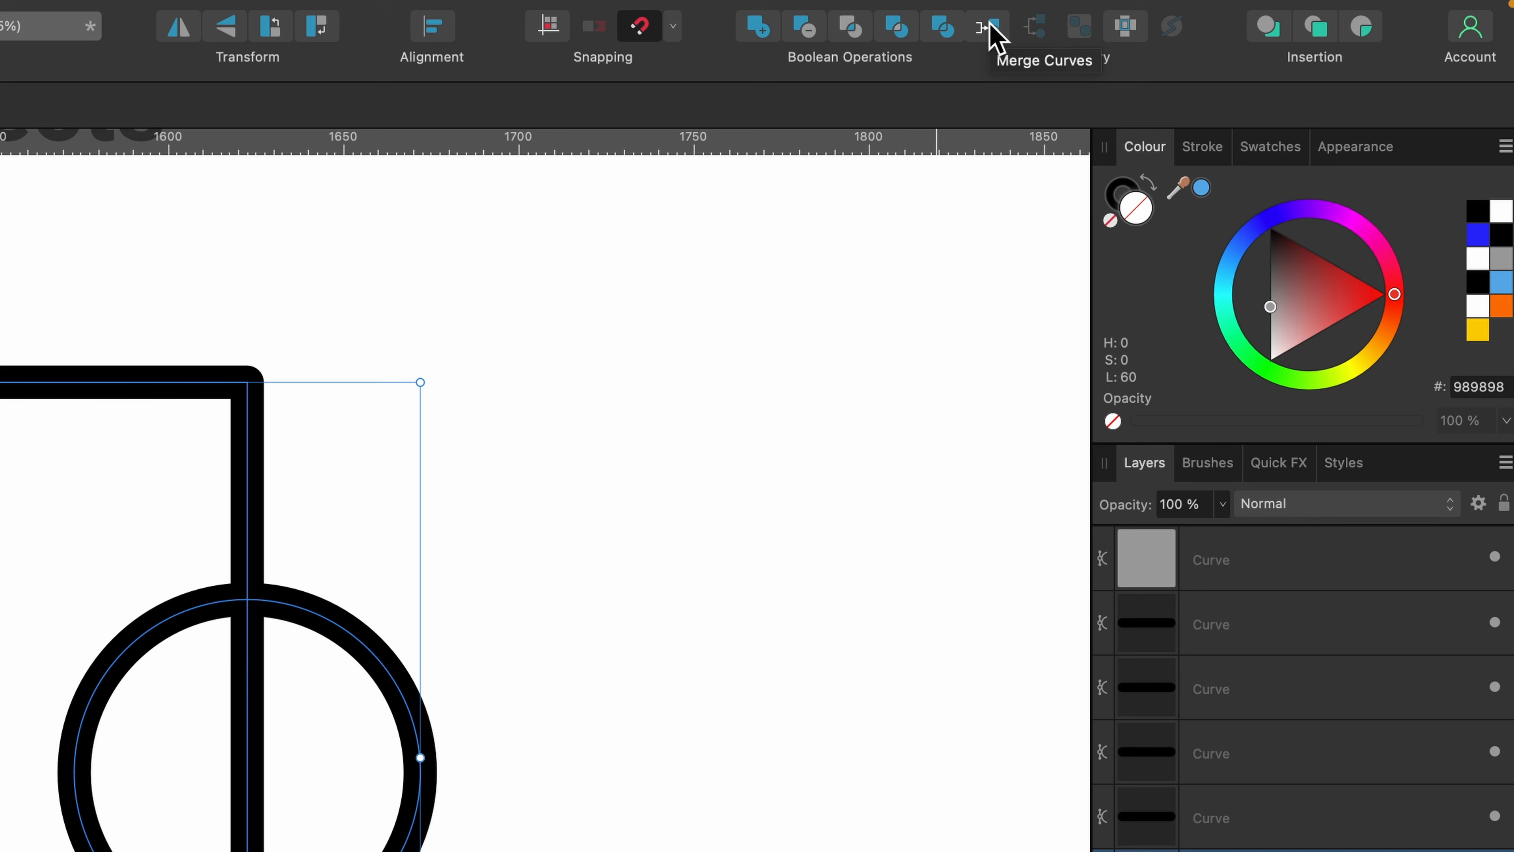
click(1194, 22)
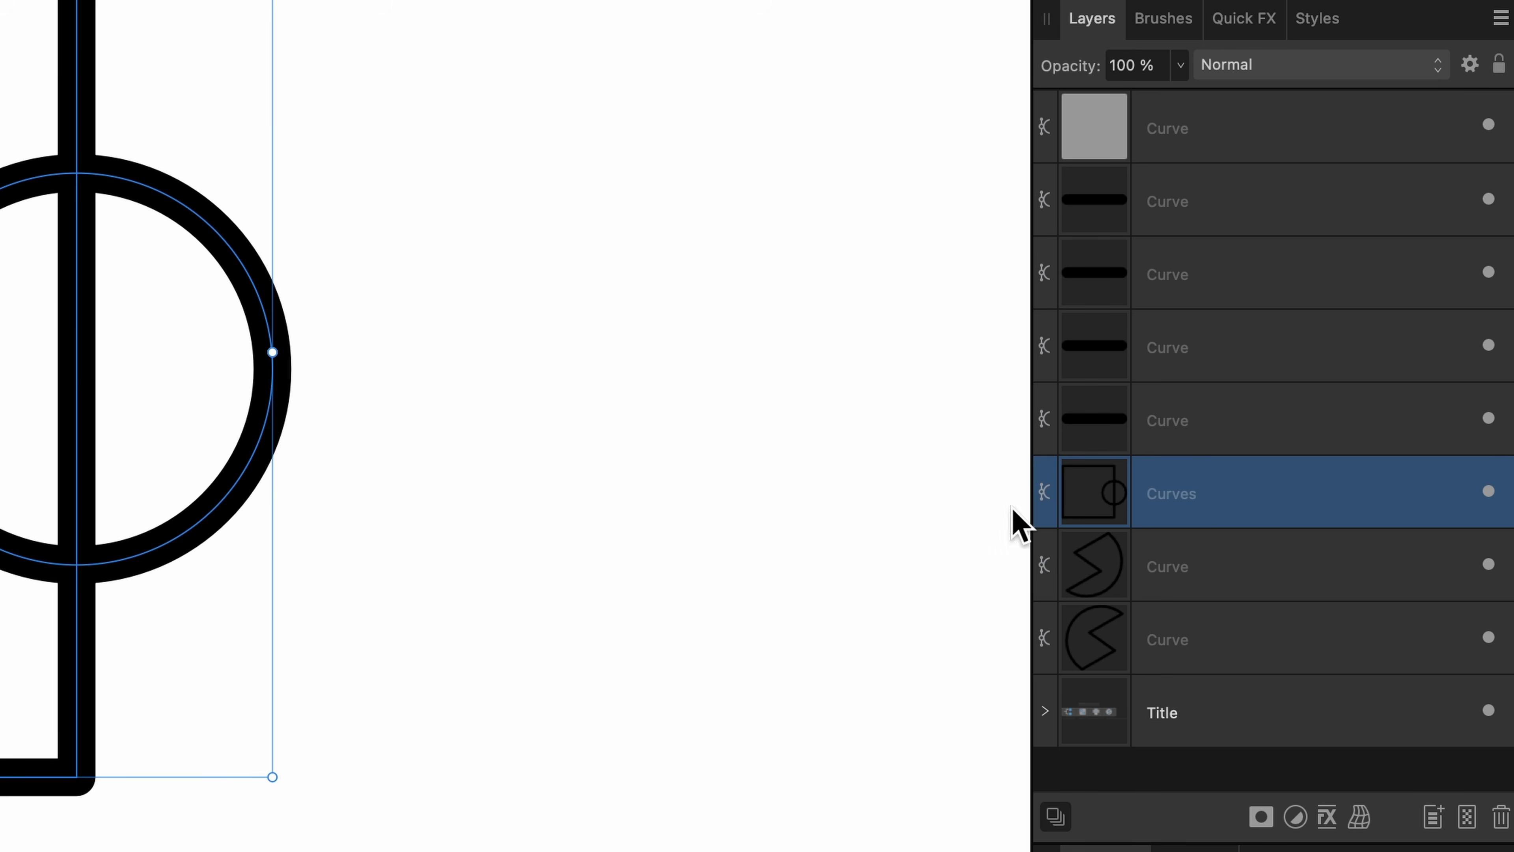
drag(164, 423, 20, 339)
key(super+z)
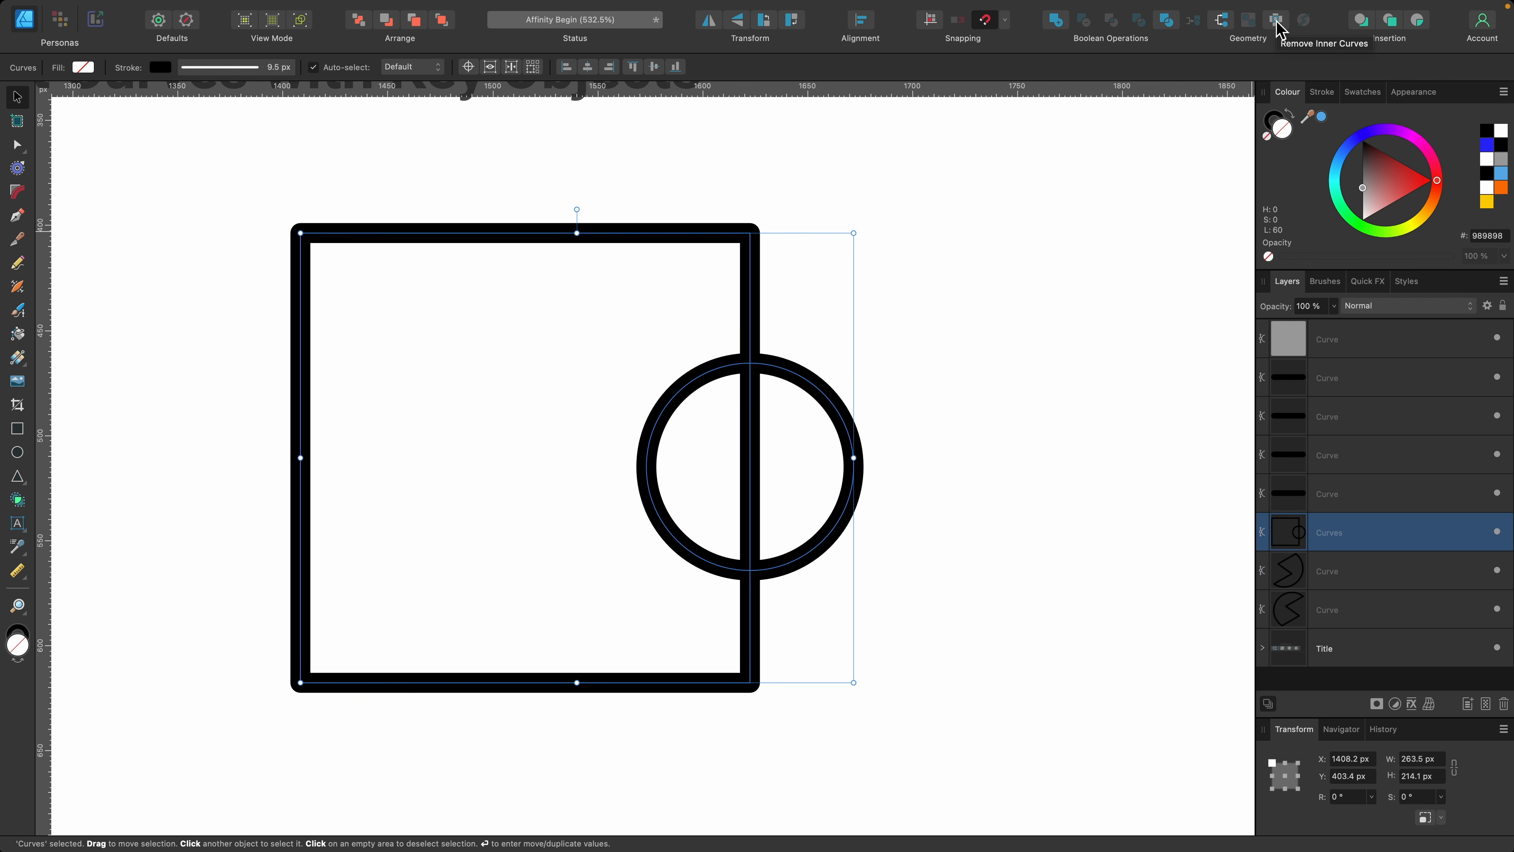
click(1277, 22)
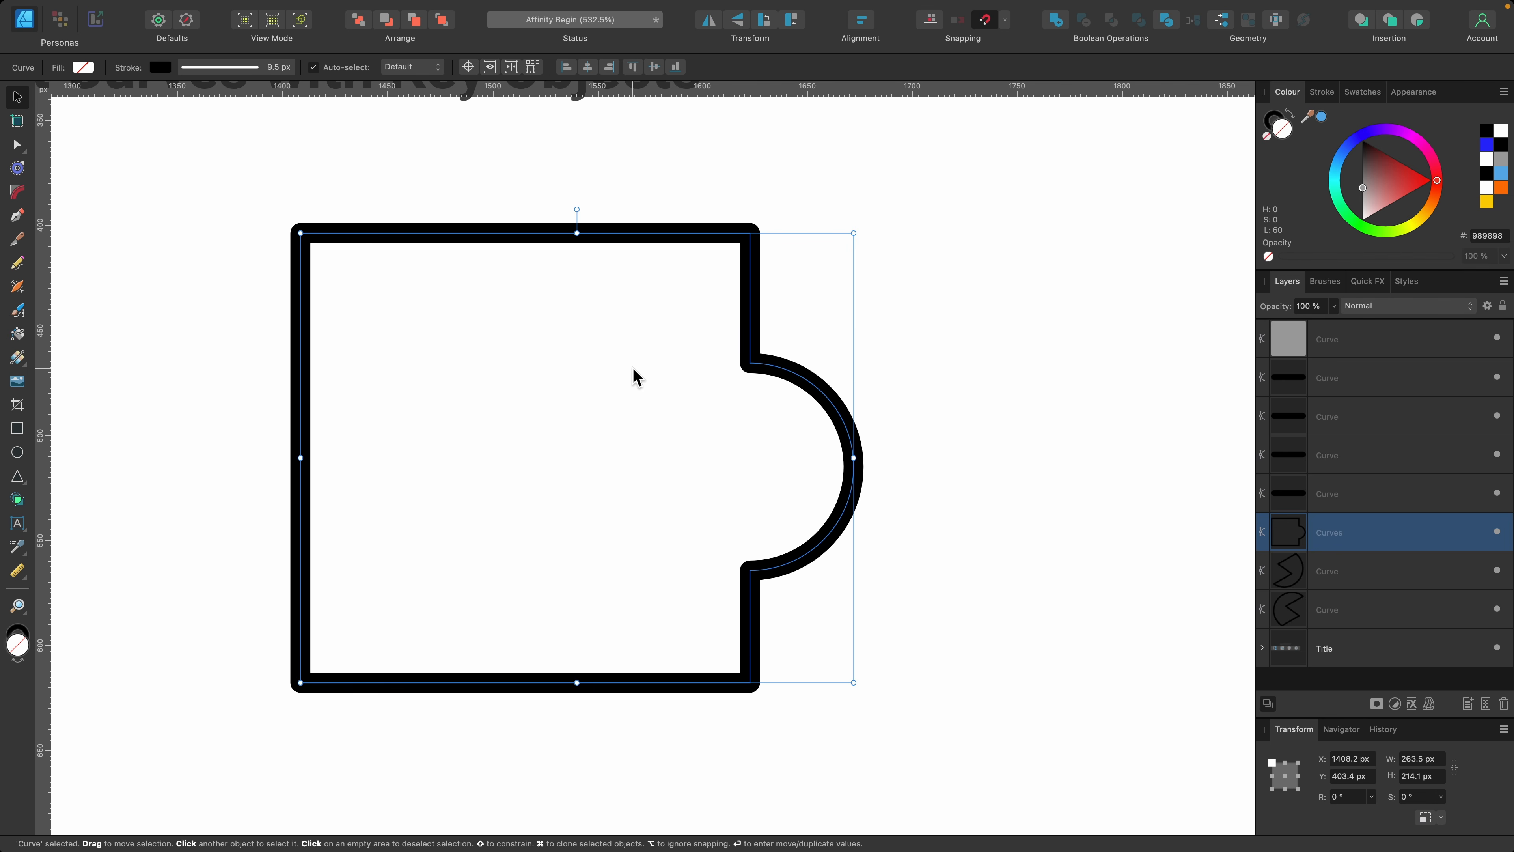